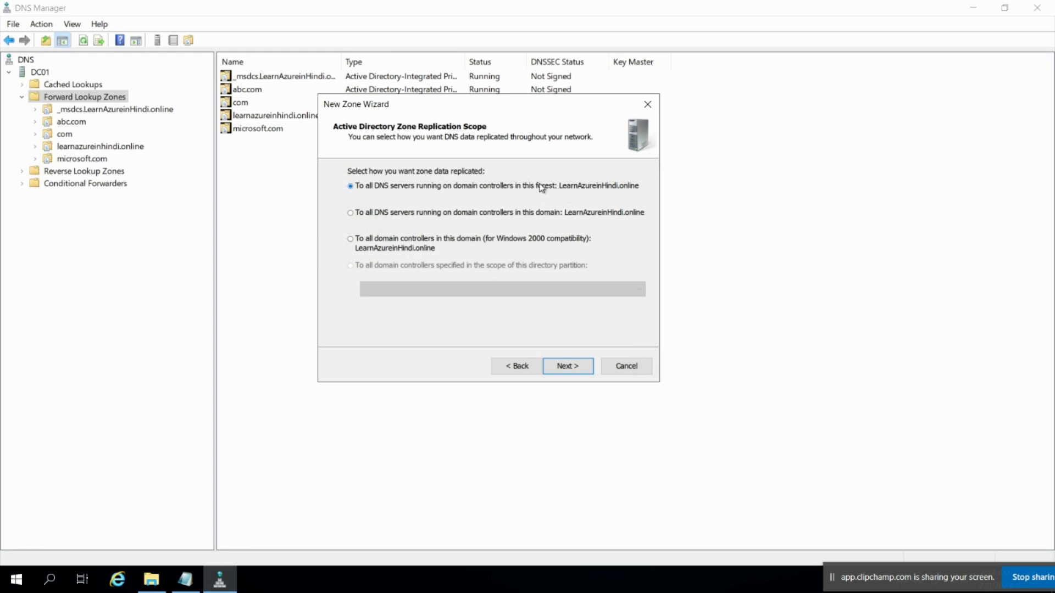
left_click(356, 216)
left_click(361, 240)
left_click(627, 367)
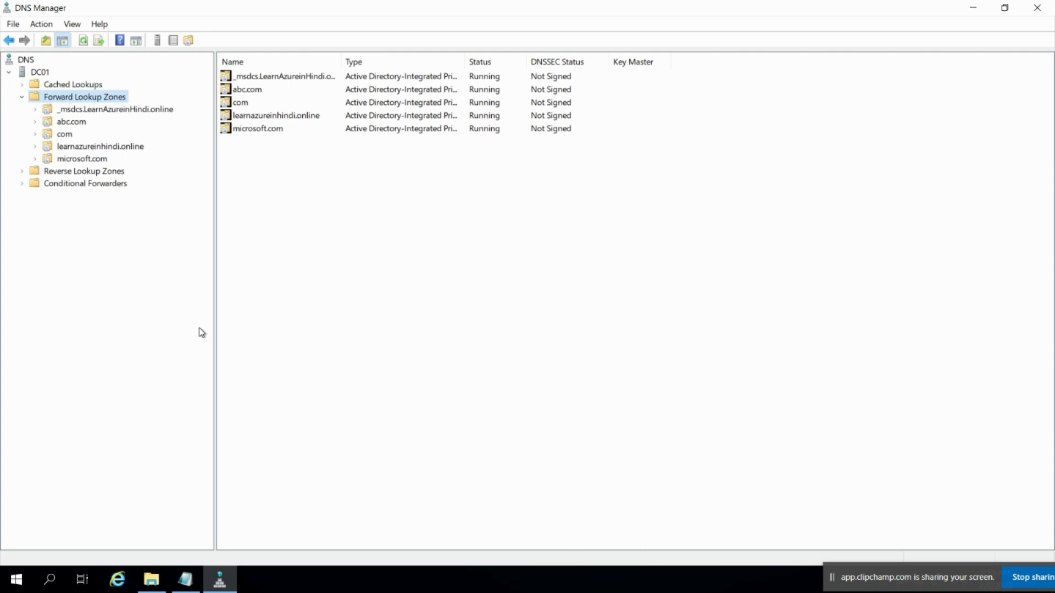
Switch to Server Manager, dismiss the Windows Admin Center notice, and open ADSI Edit from there
left_click(17, 580)
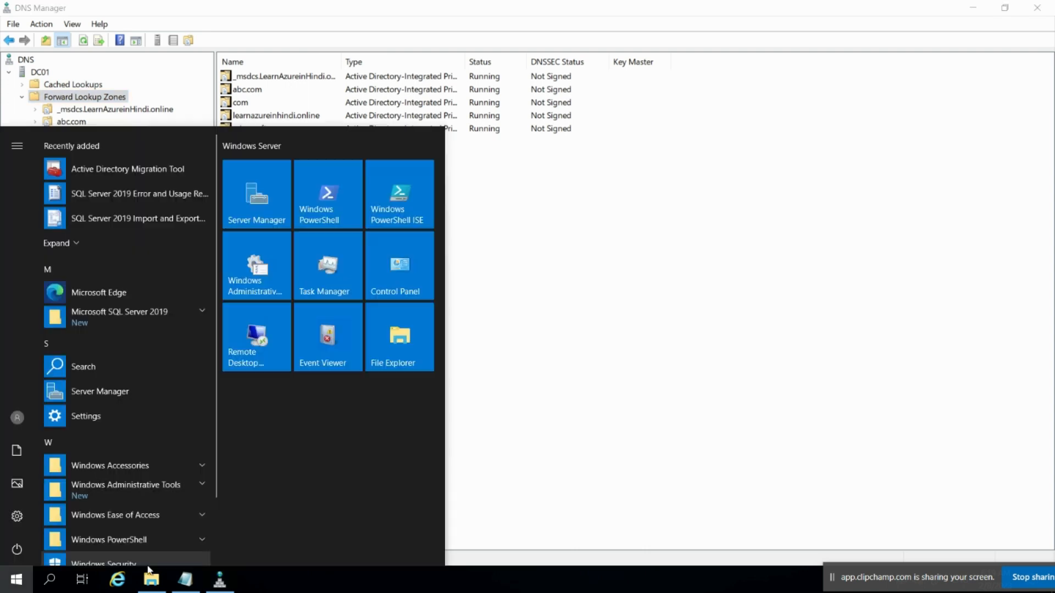
left_click(581, 328)
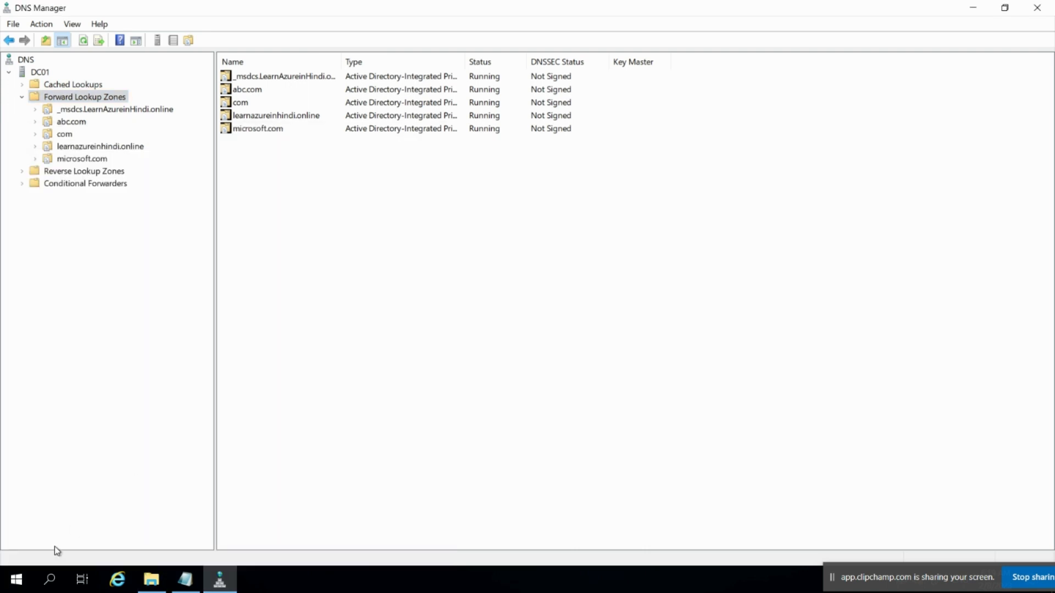
left_click(10, 586)
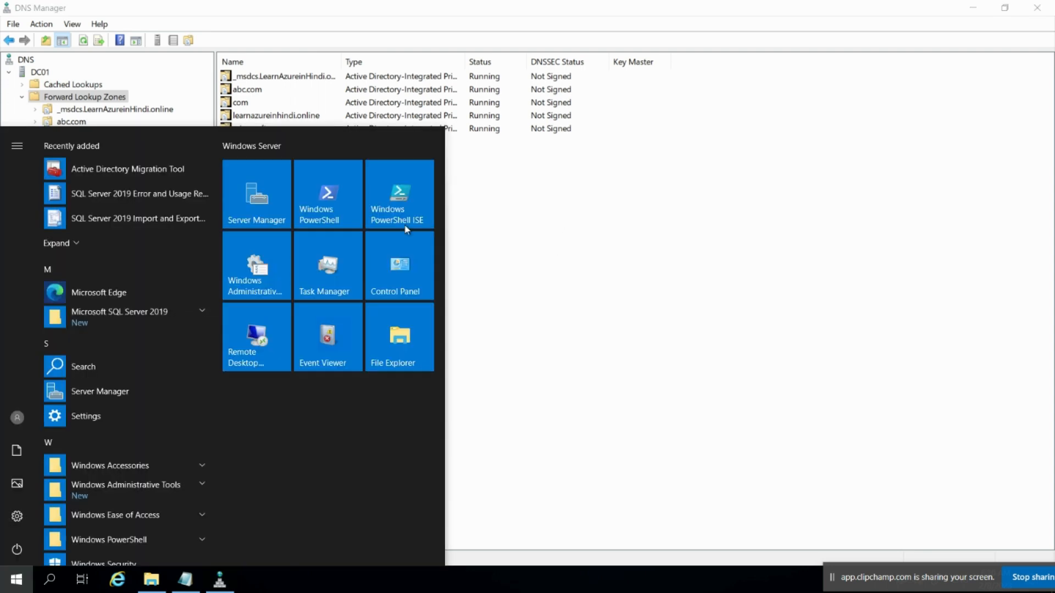
left_click(258, 202)
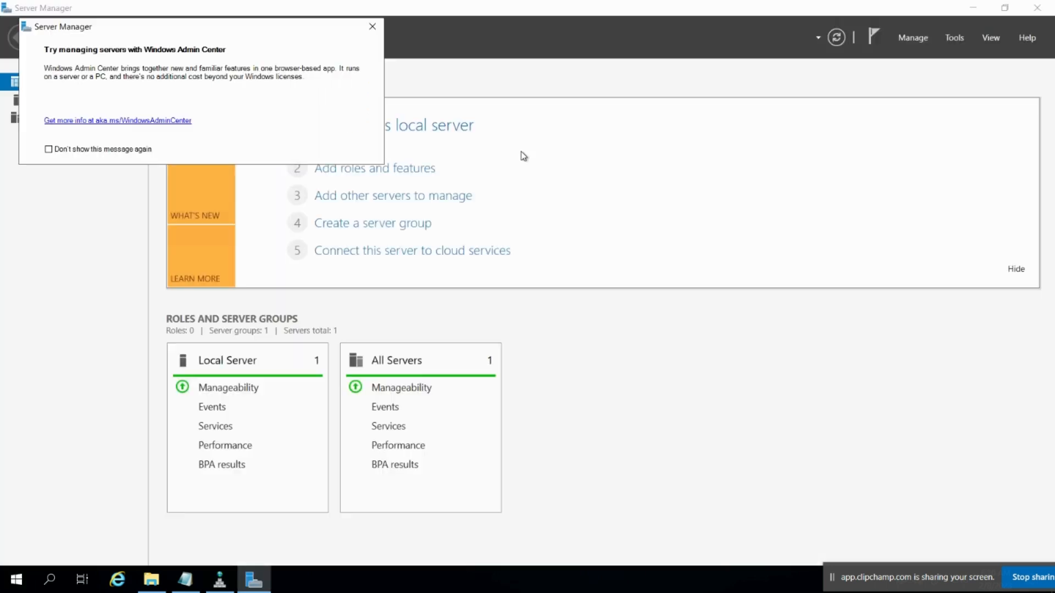
left_click(372, 26)
left_click(954, 38)
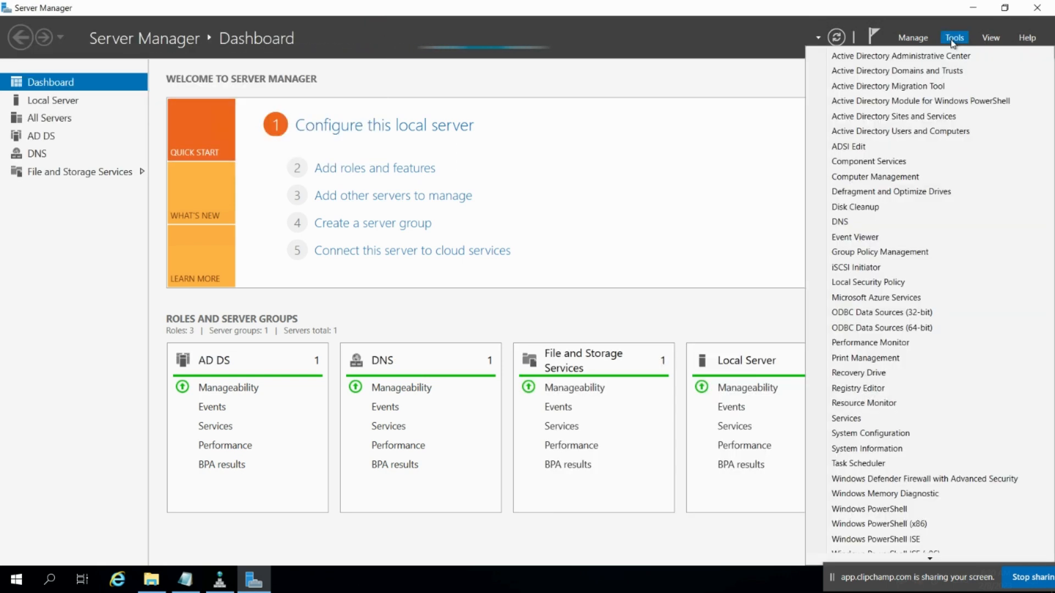
left_click(857, 155)
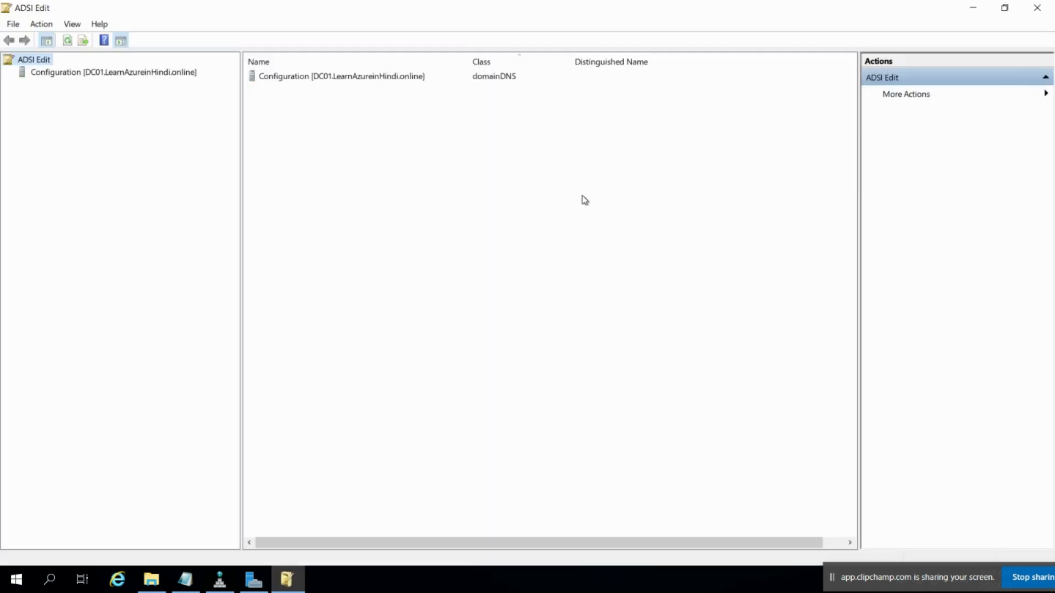
Remove the existing Configuration connection from ADSI Edit
right_click(74, 75)
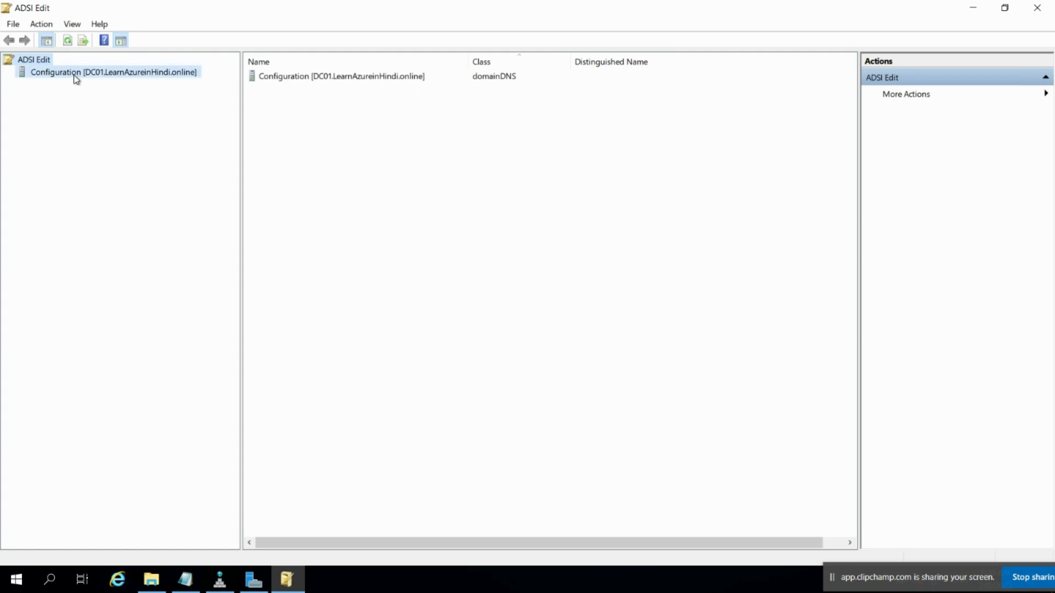
key("Return")
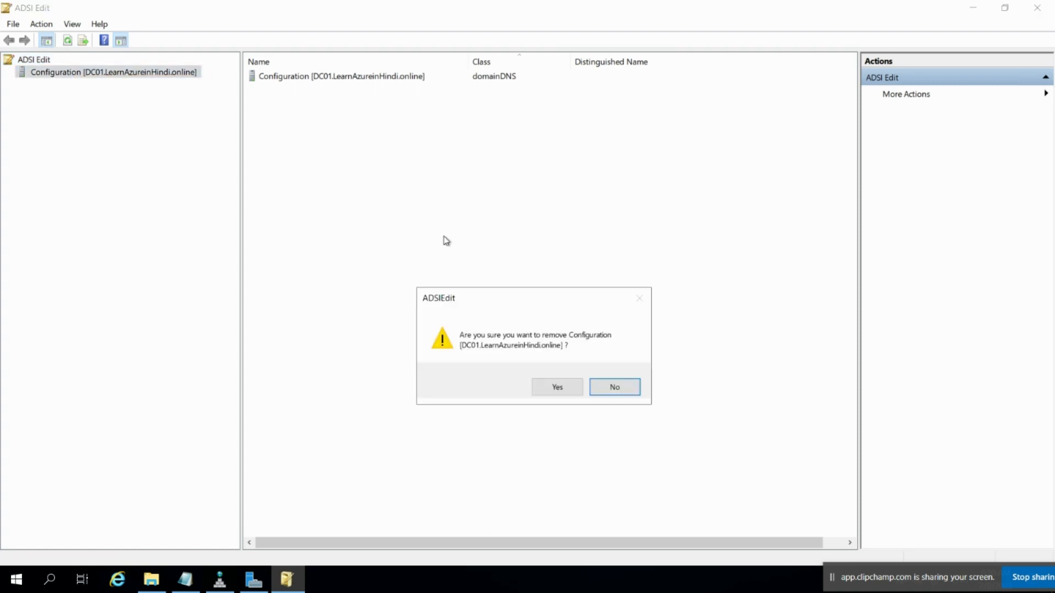
left_click(554, 390)
Start a new ADSI Edit connection and name it ForestDNSzones
right_click(36, 65)
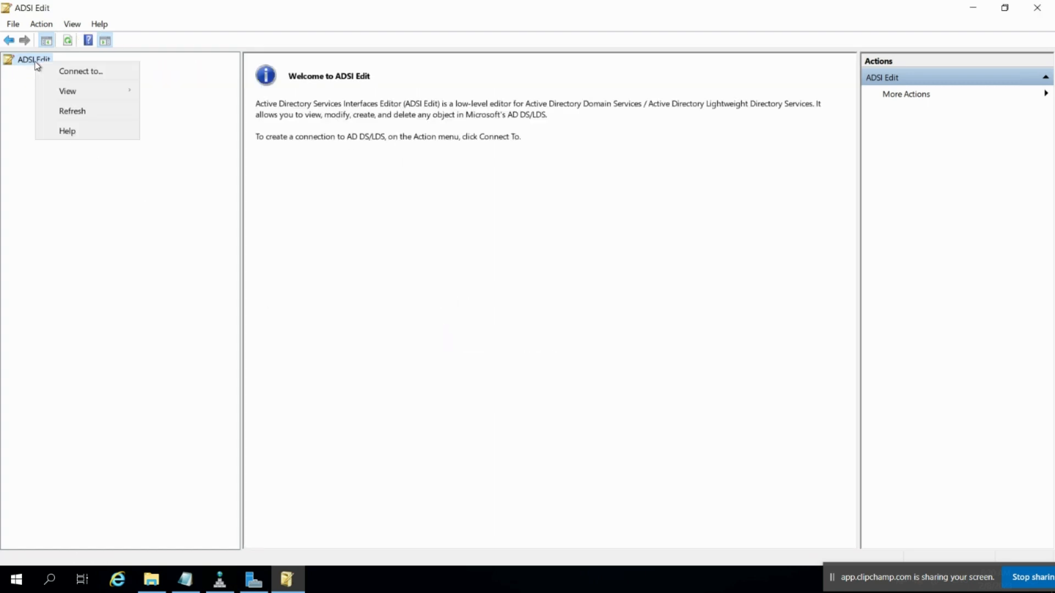
left_click(64, 73)
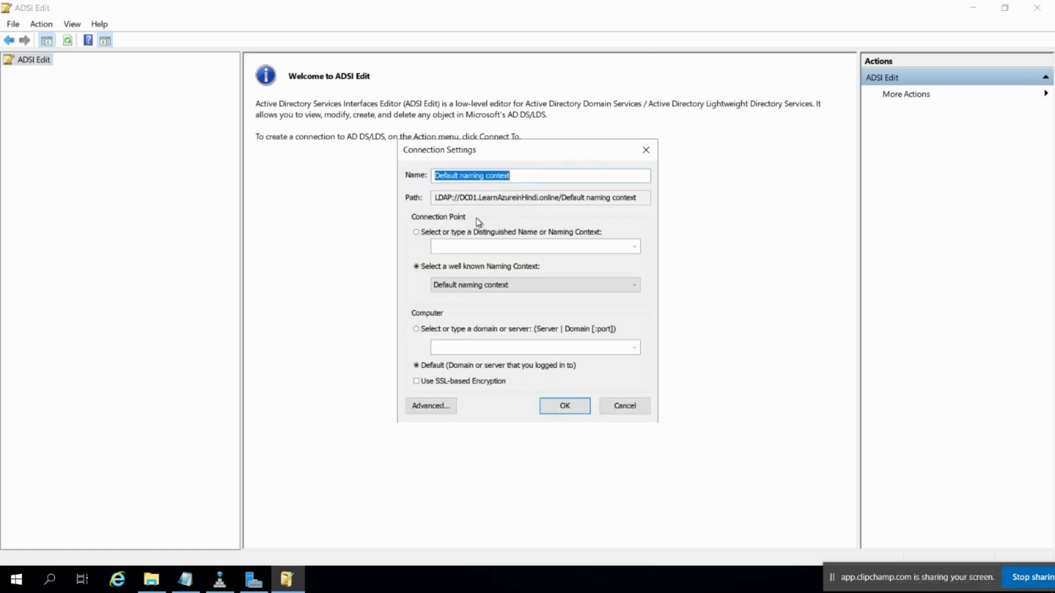
type("Fo")
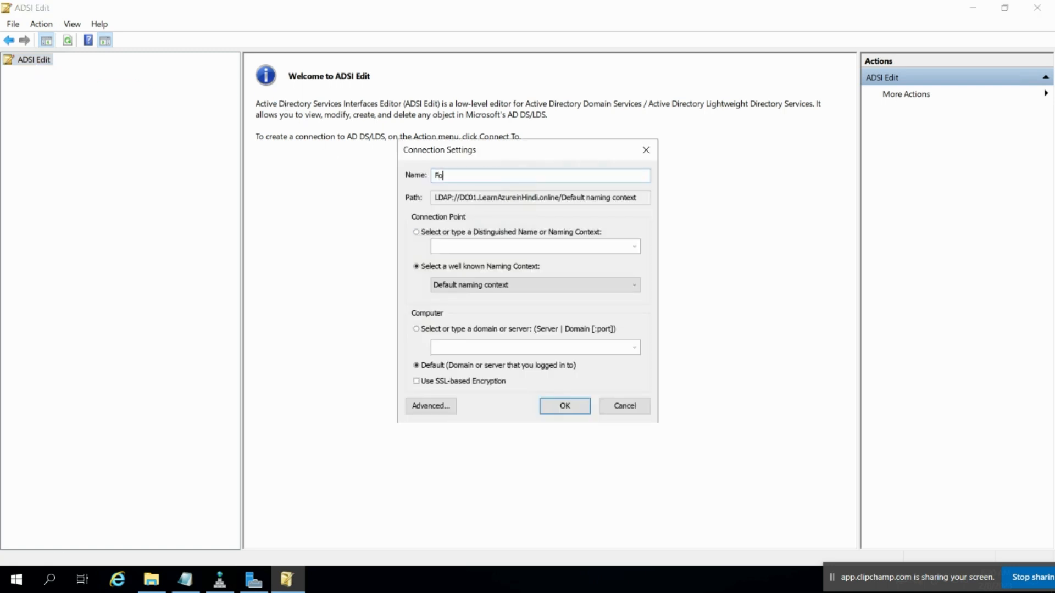
type("restDNSzones")
Try to connect using the distinguished name DC=ForestDNSzones,DClearnazureinhindi,dc=online, reusing the connection name for its first part
double_click(517, 177)
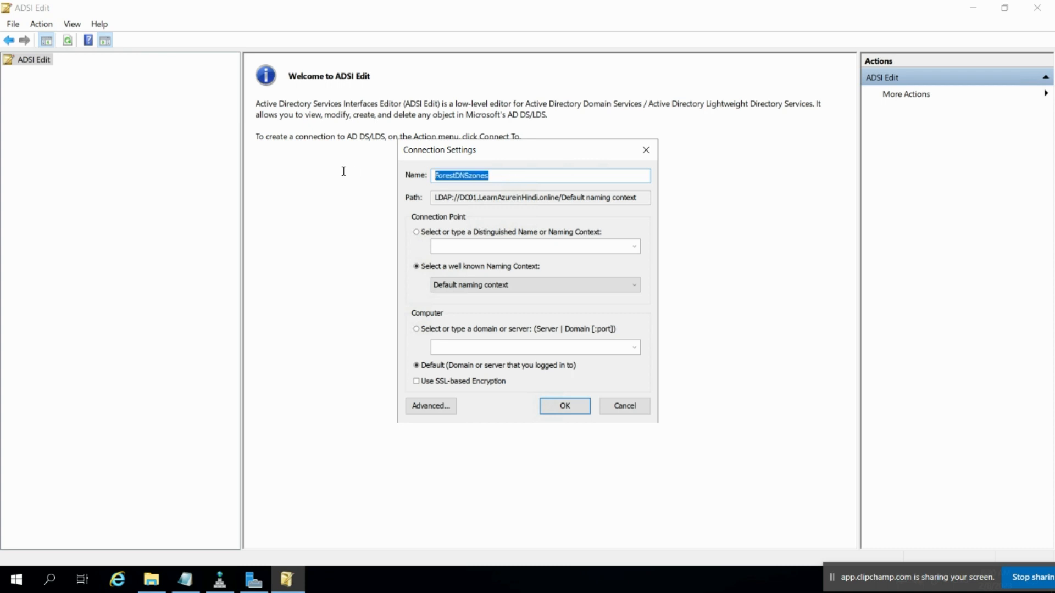
left_click(460, 247)
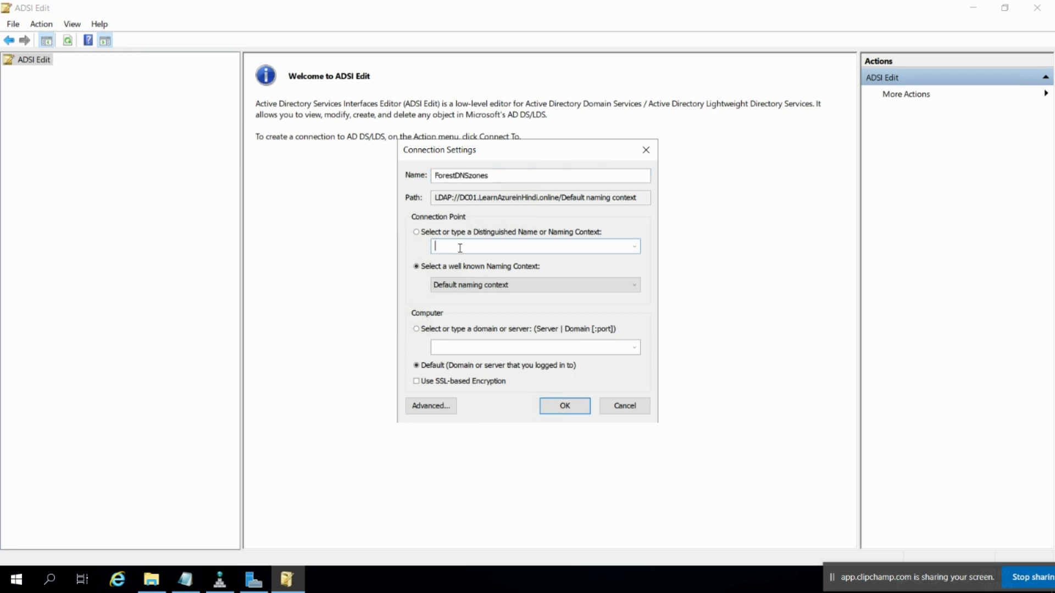
type("DC=")
key("ctrl+v")
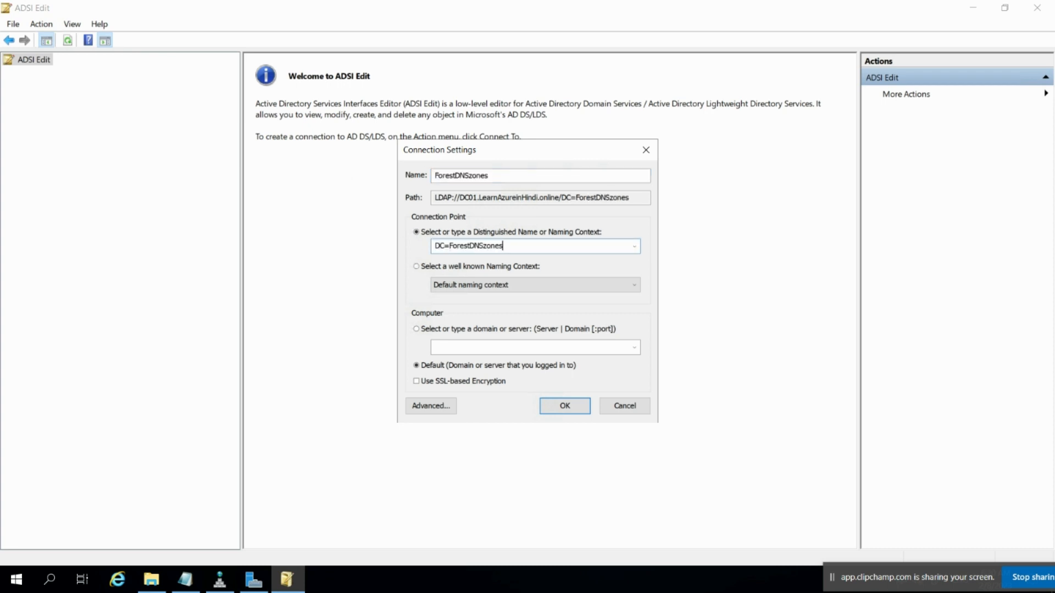
type(",DClearnazureinhindi,dc=online")
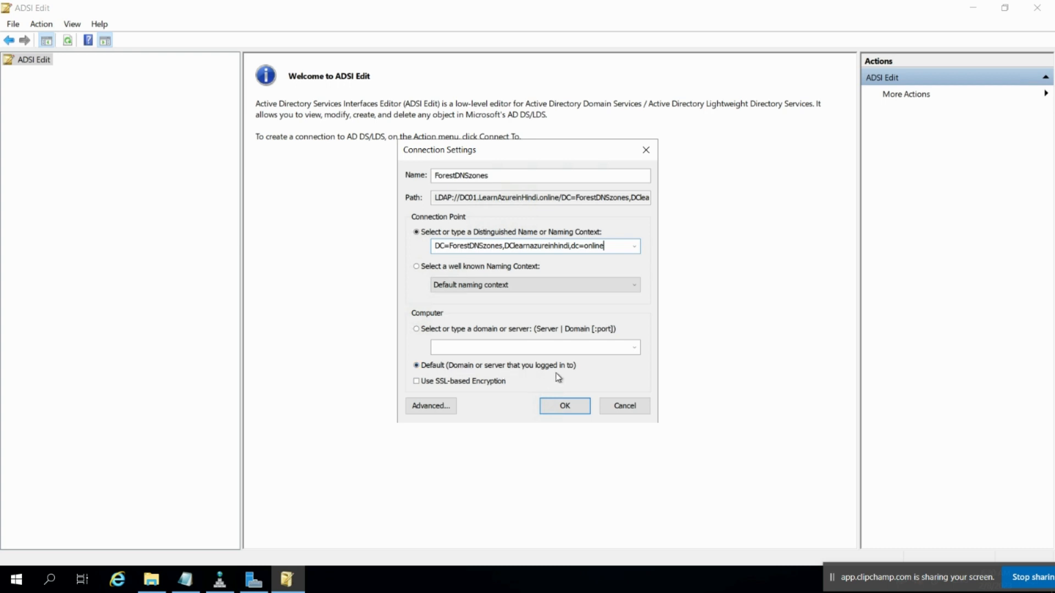
left_click(574, 409)
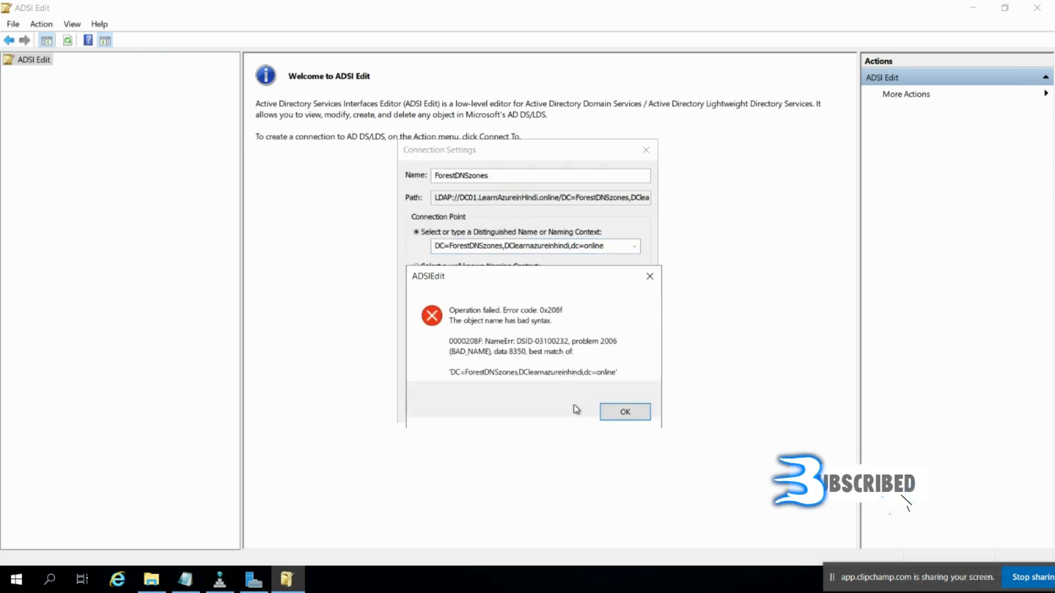
Correct the distinguished name to DC=ForestDNSzones,DC=learnazureinhindi,dc=online and establish the connection
left_click(629, 410)
left_click(536, 248)
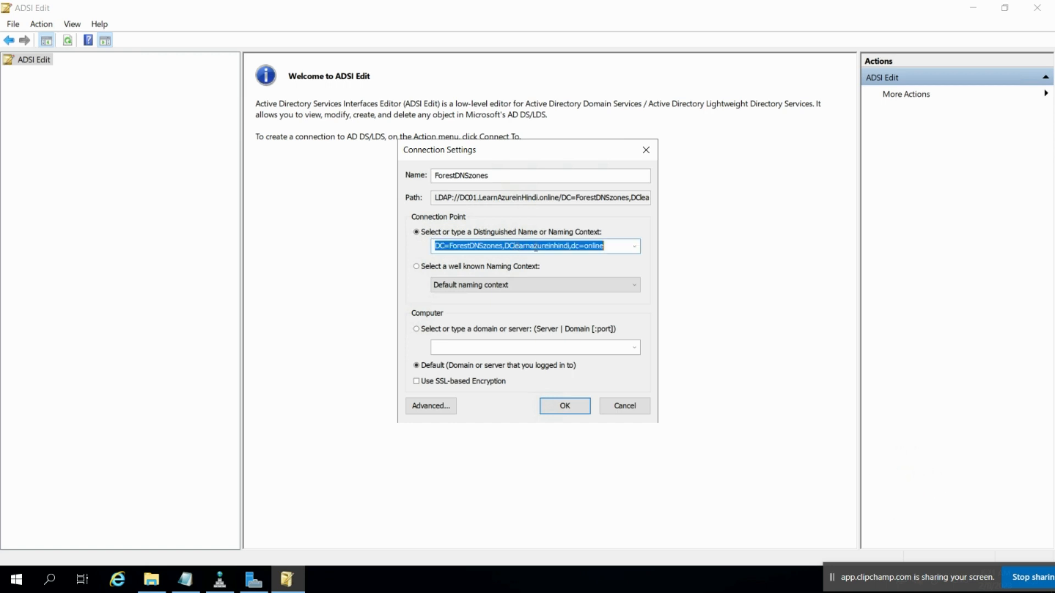
left_click(519, 246)
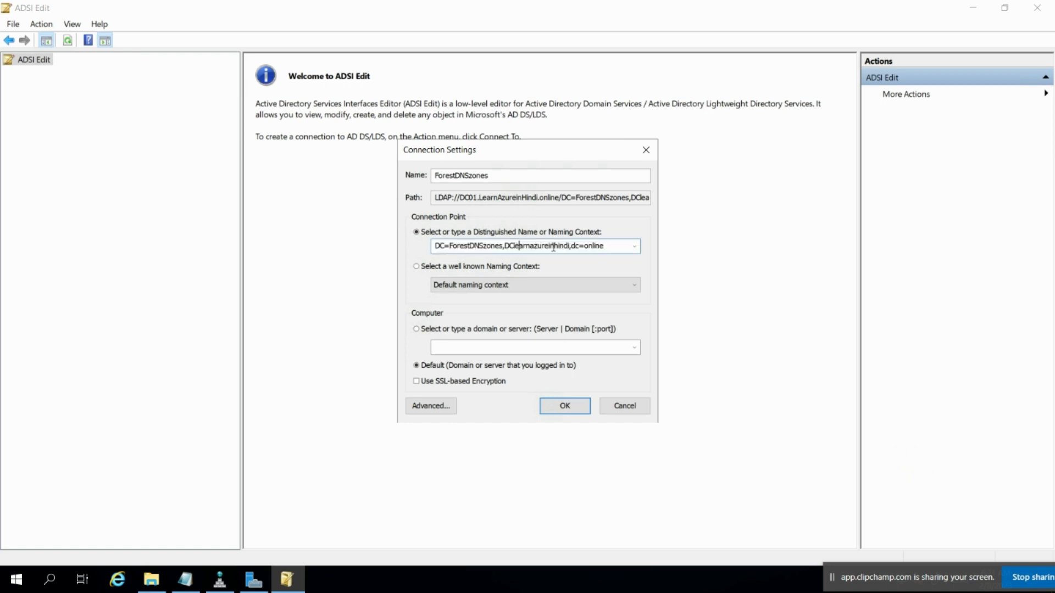
type("=")
key("BackSpace")
type("=")
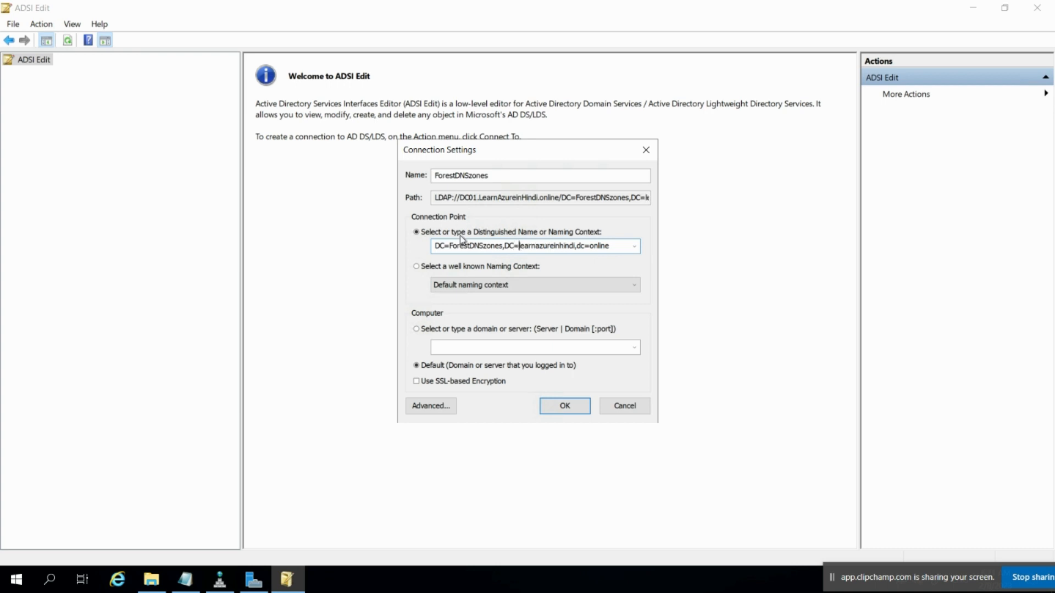
left_click_drag(509, 246, 607, 246)
double_click(621, 245)
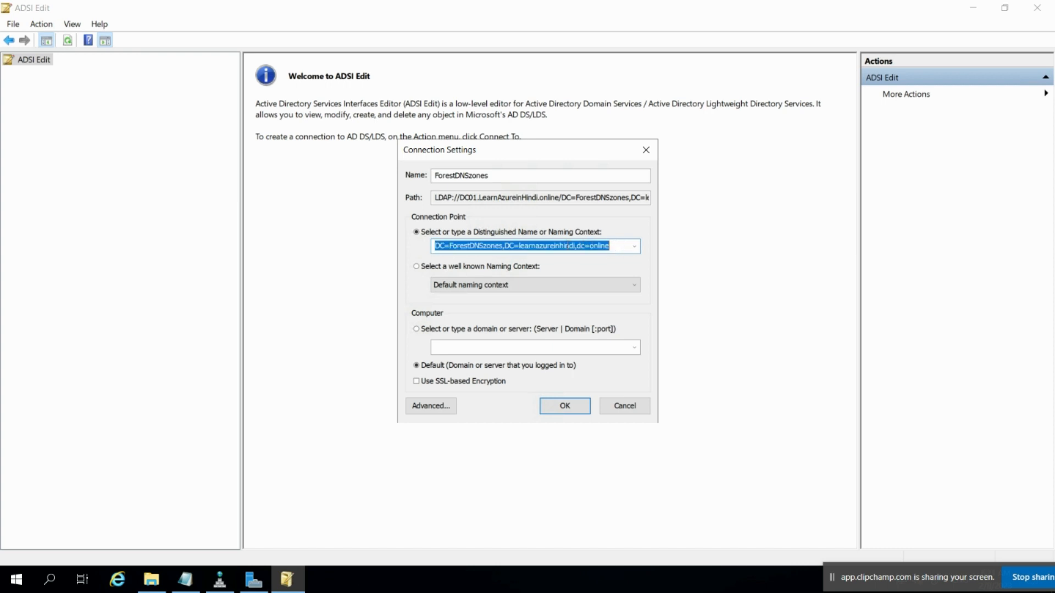
left_click(568, 406)
Expand the ForestDNSzones partition down to CN=MicrosoftDNS and examine the records stored in the DC=_msdcs.LearnAzureinHindi.online zone
double_click(96, 74)
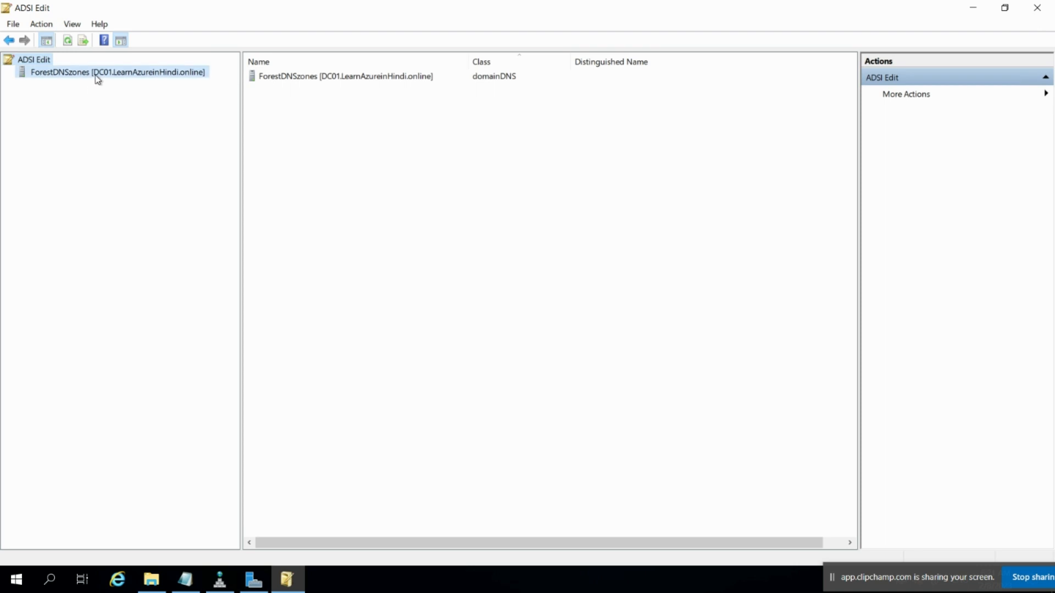
double_click(132, 87)
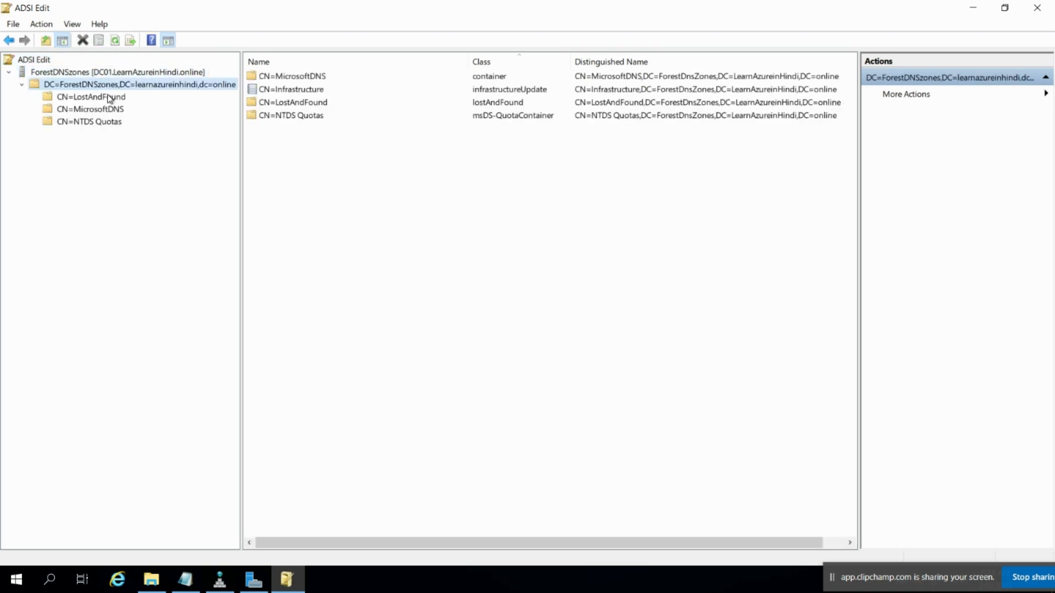
left_click(106, 97)
left_click(102, 112)
double_click(103, 112)
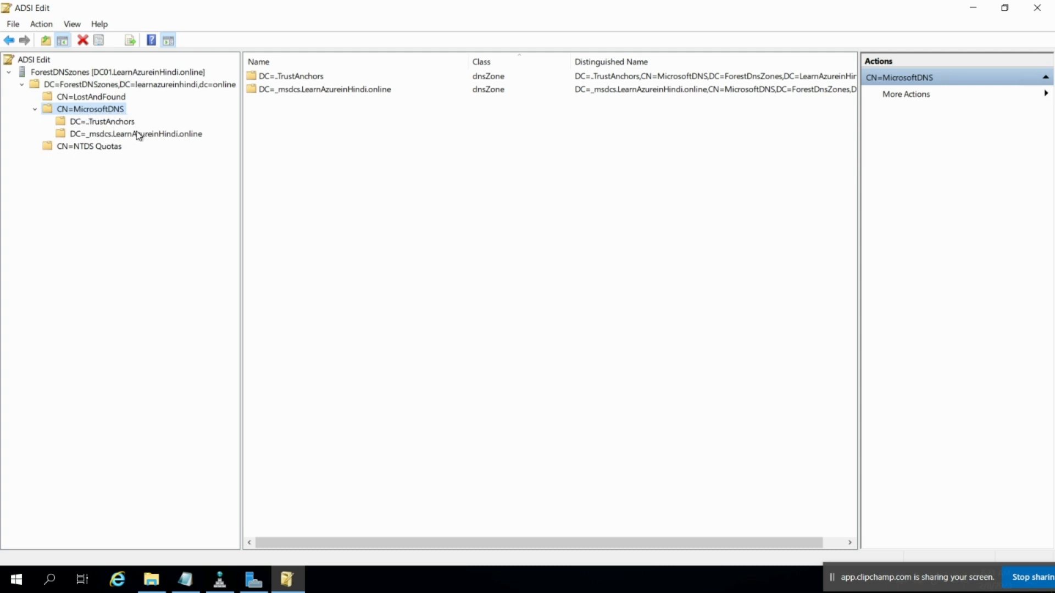
left_click(97, 134)
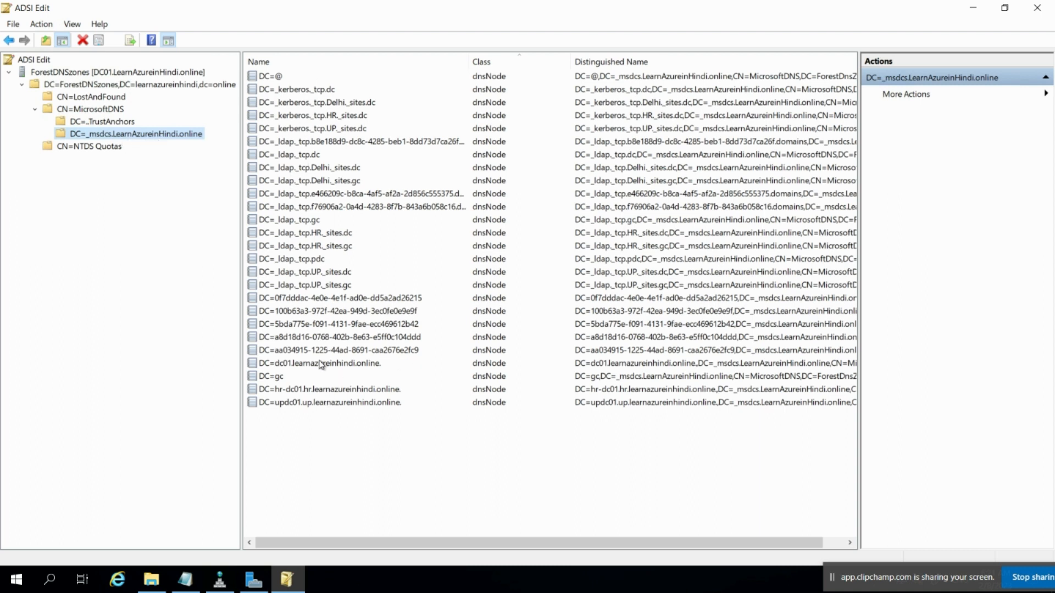
Switch to DNS Manager, check the replication scope in the _msdcs.LearnAzureinHindi.online zone's properties, and compare with the zone in ADSI Edit
left_click(227, 589)
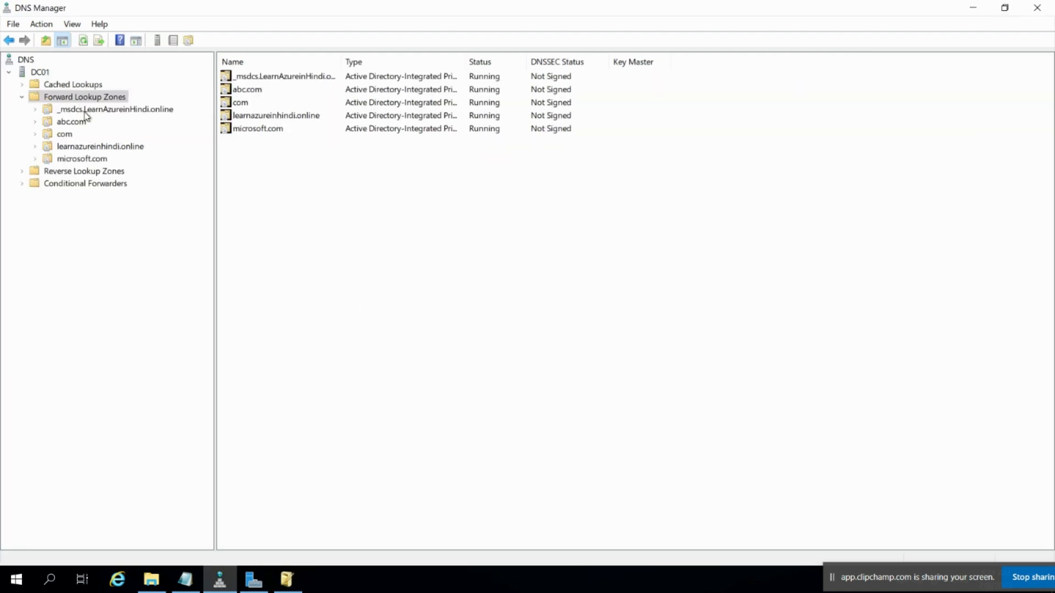
left_click(101, 110)
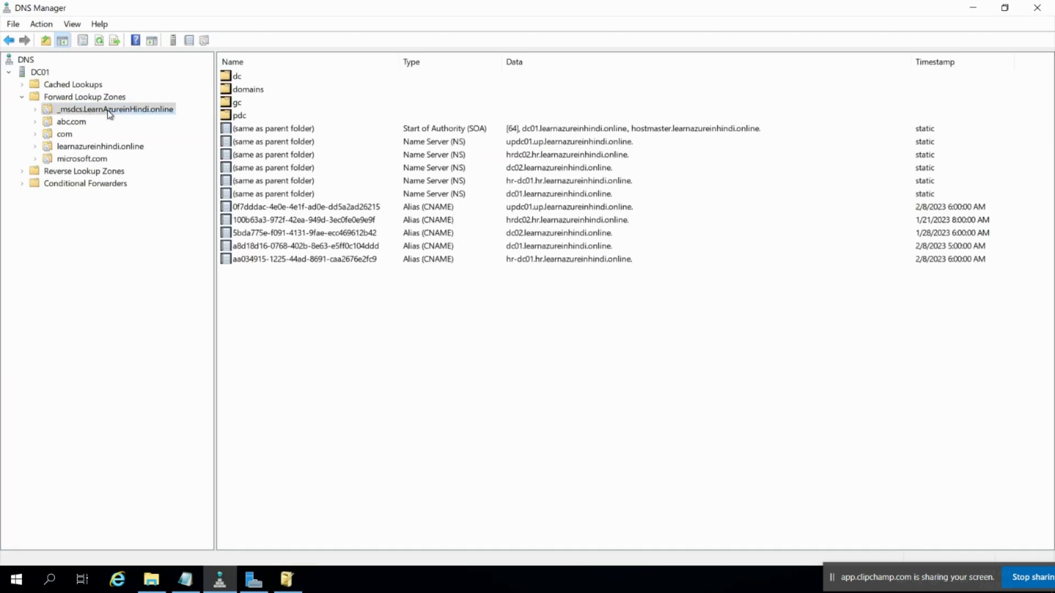
right_click(110, 113)
left_click(165, 352)
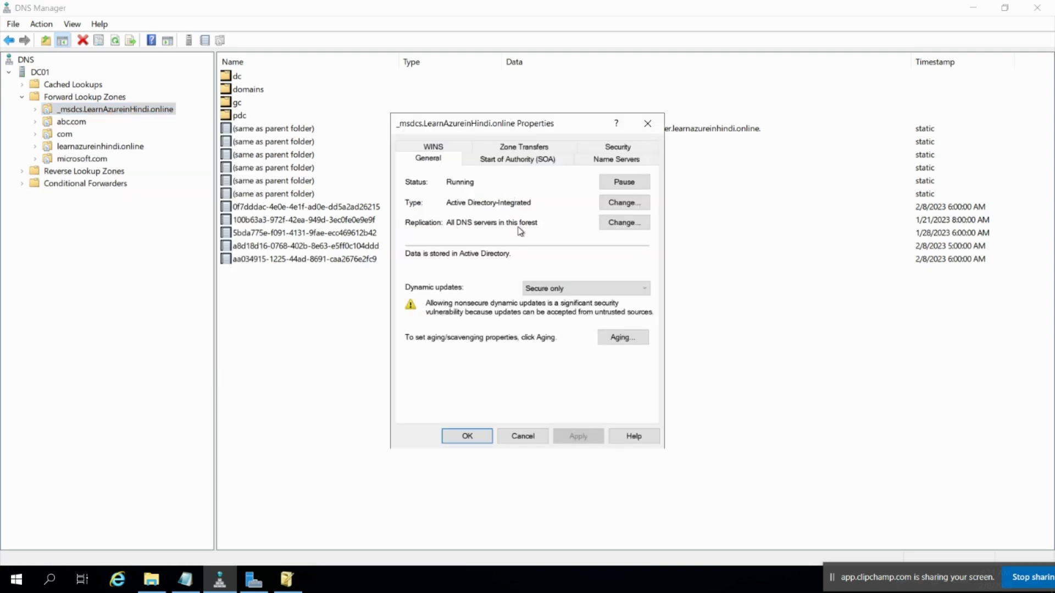
left_click(279, 583)
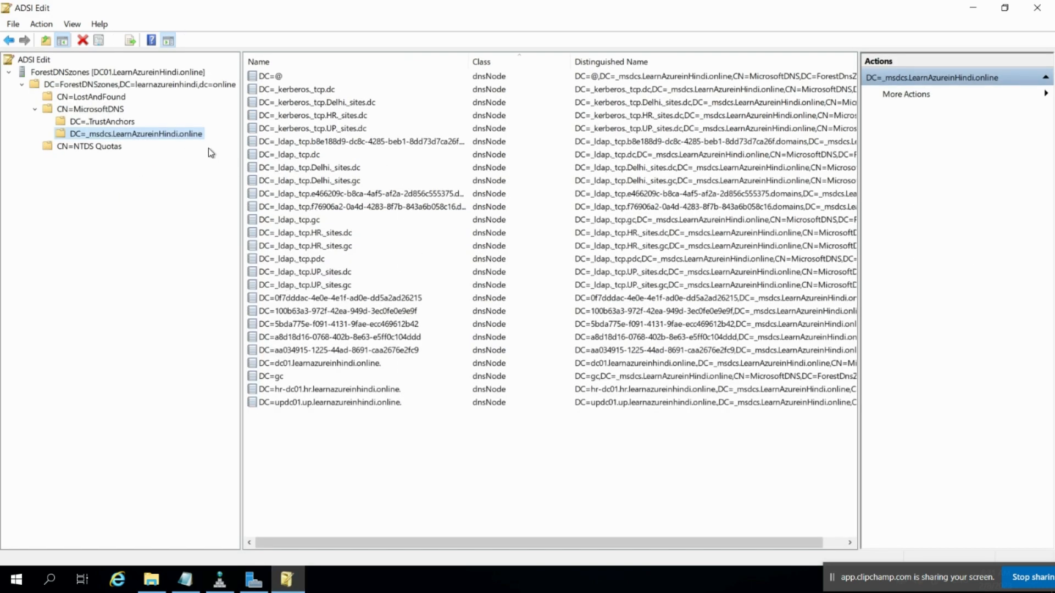
In DNS Manager, add a host record named tttt with IP address 10.0.0.180 to the _msdcs.LearnAzureinHindi.online zone
left_click(220, 581)
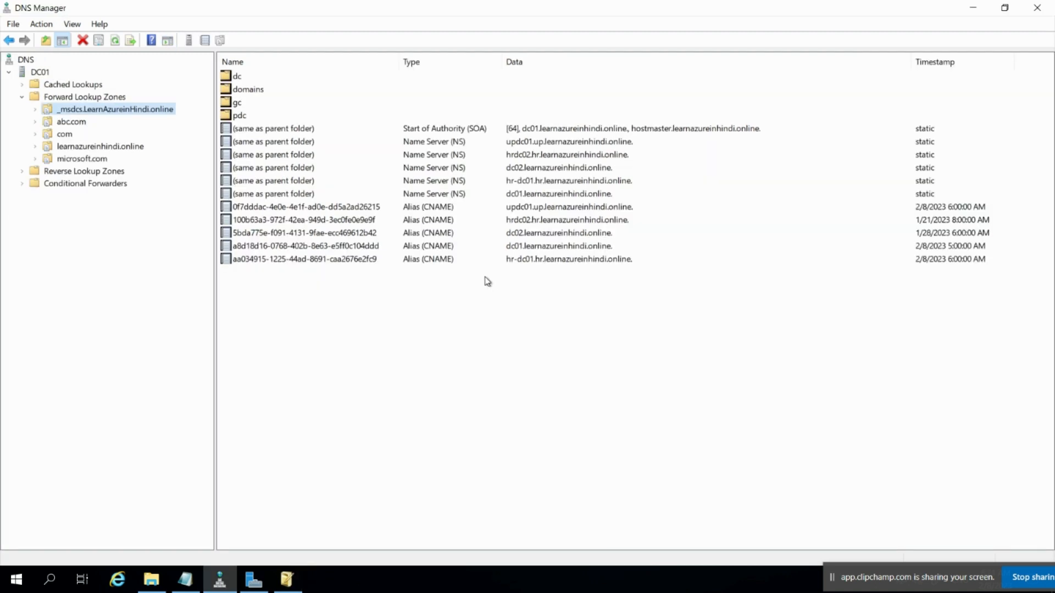
right_click(357, 317)
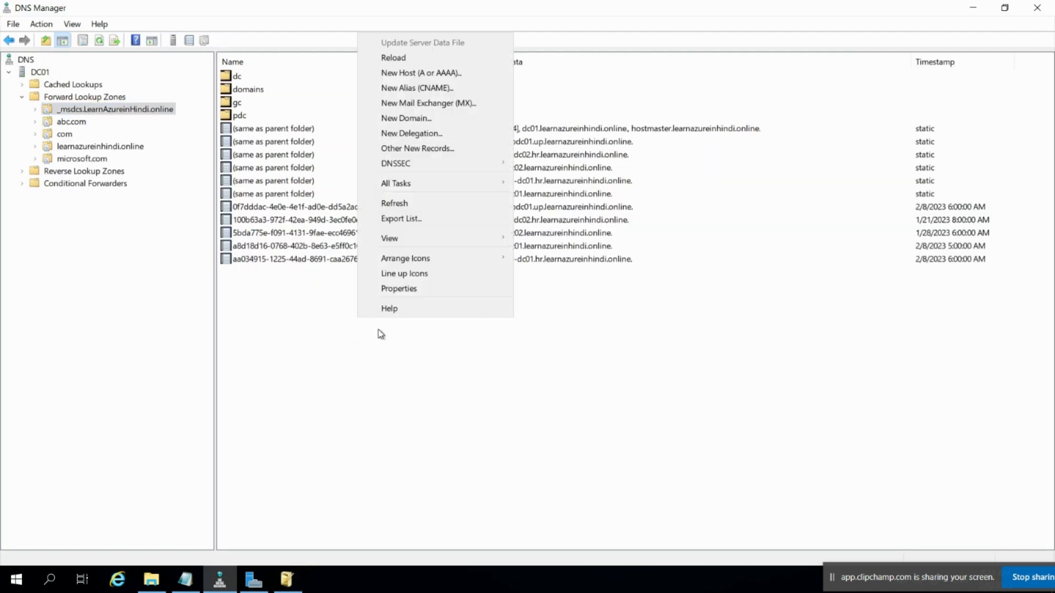
left_click(433, 75)
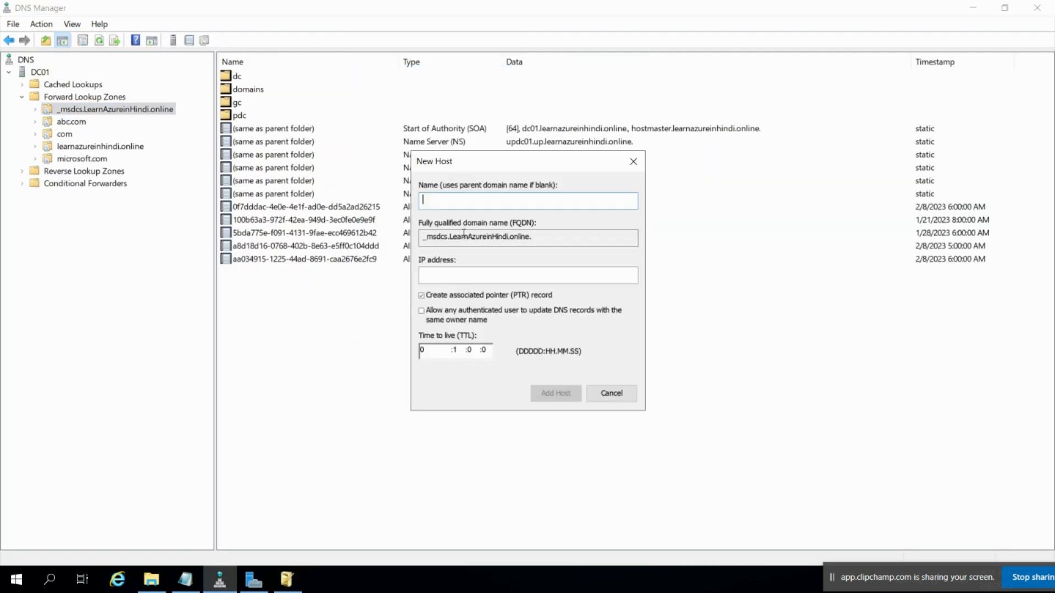
type("tttt")
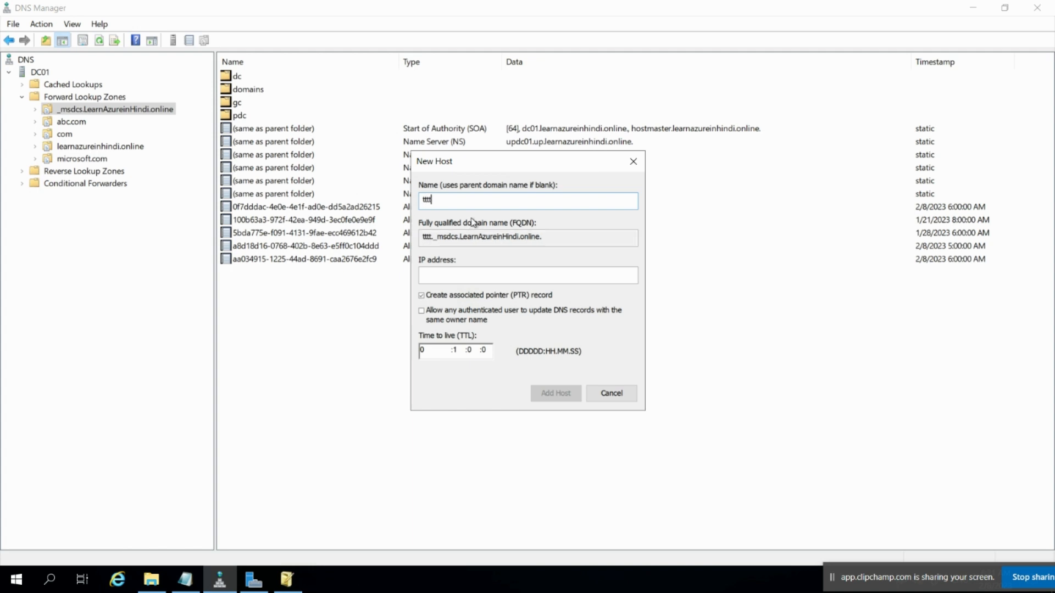
left_click(453, 279)
type("10.0.0.8")
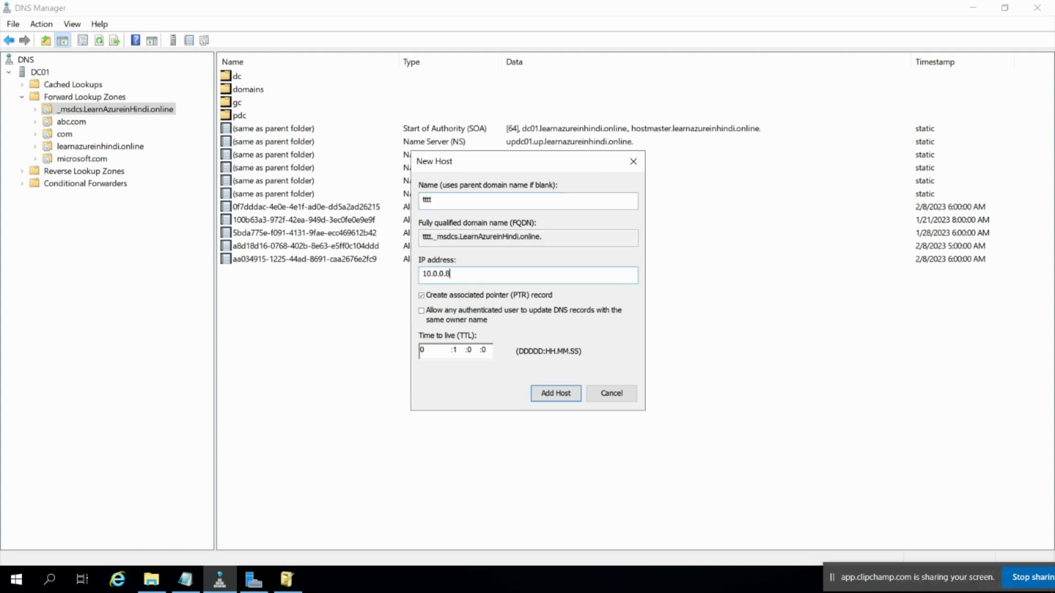
key("BackSpace")
type("180")
left_click(559, 394)
left_click(621, 387)
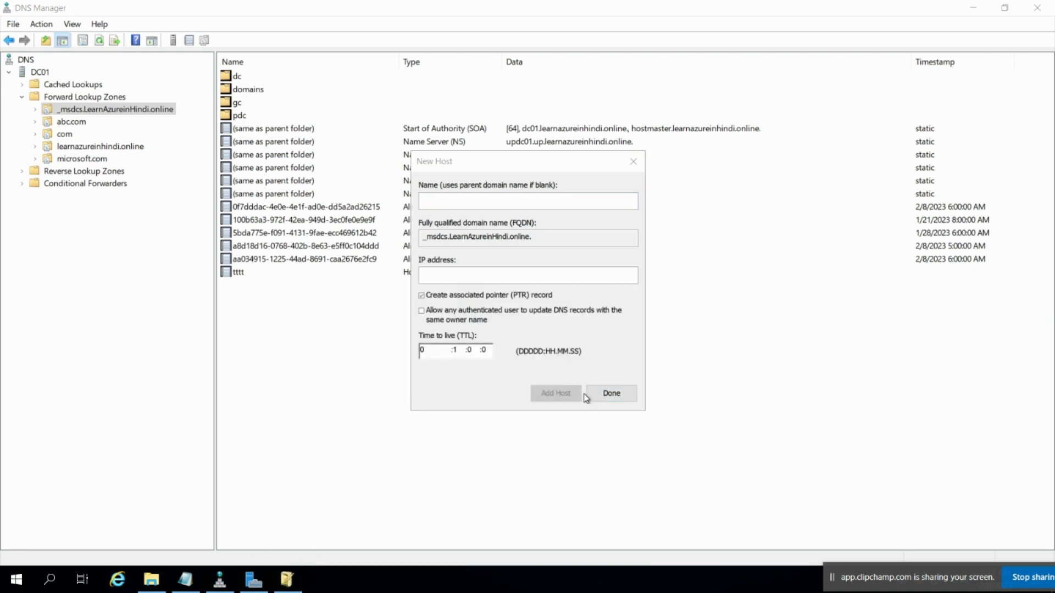
Finish adding hosts, switch to ADSI Edit, refresh the _msdcs.LearnAzureinHindi.online zone and locate the DC=tttt record
left_click(602, 395)
left_click(286, 579)
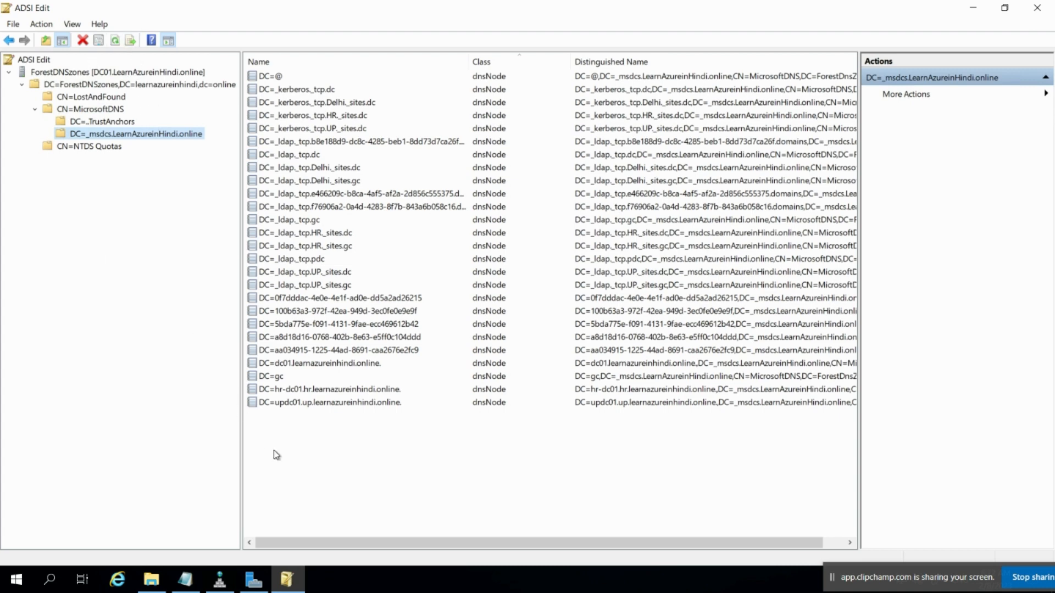
right_click(329, 464)
left_click(369, 350)
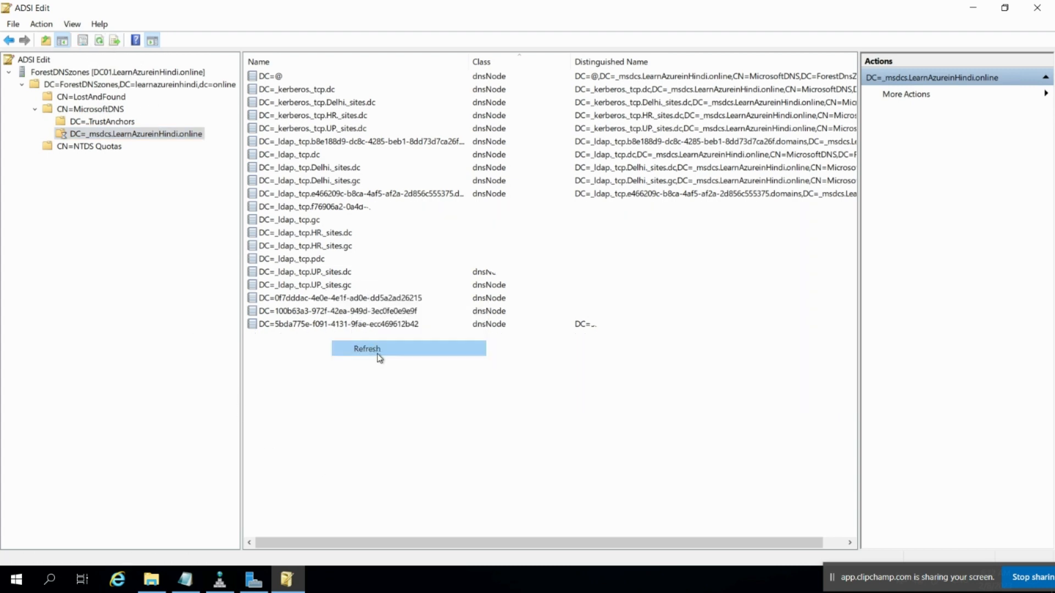
left_click(288, 404)
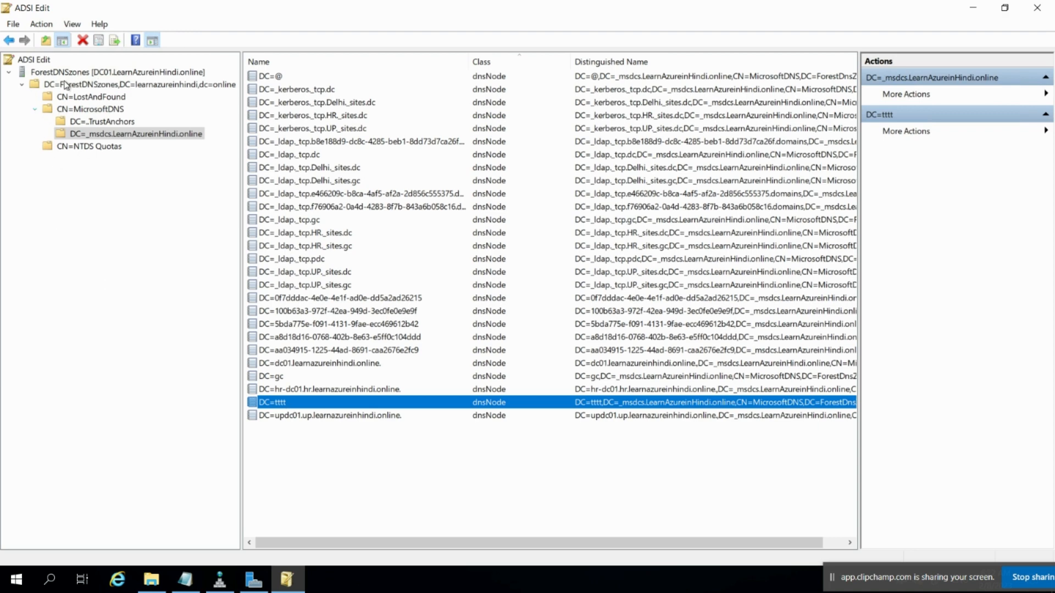
Copy the distinguished name from the ForestDNSzones connection's settings without changing the connection
right_click(36, 64)
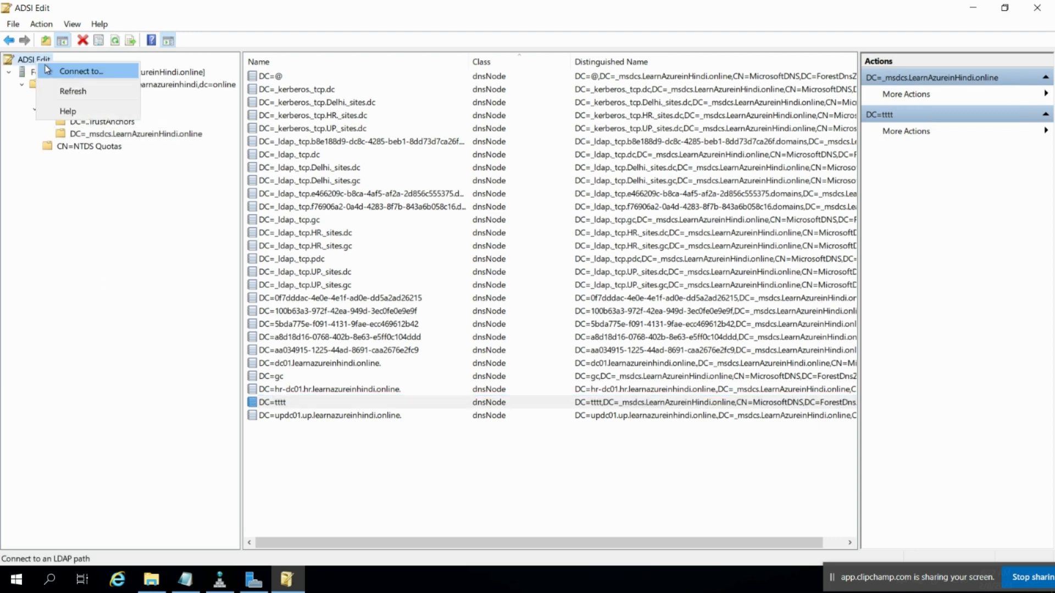
left_click(161, 76)
right_click(160, 74)
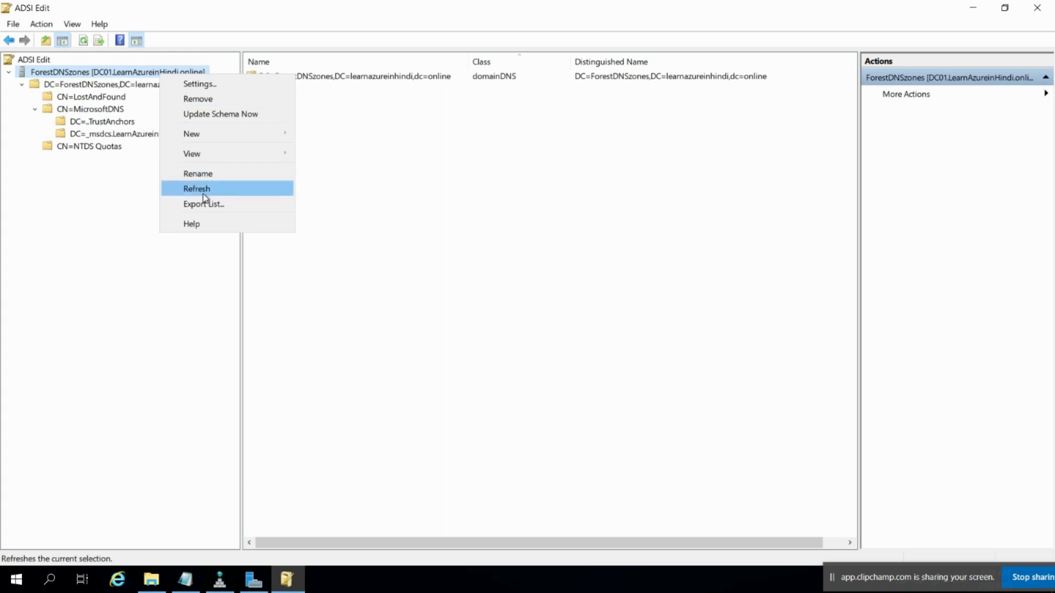
left_click(208, 85)
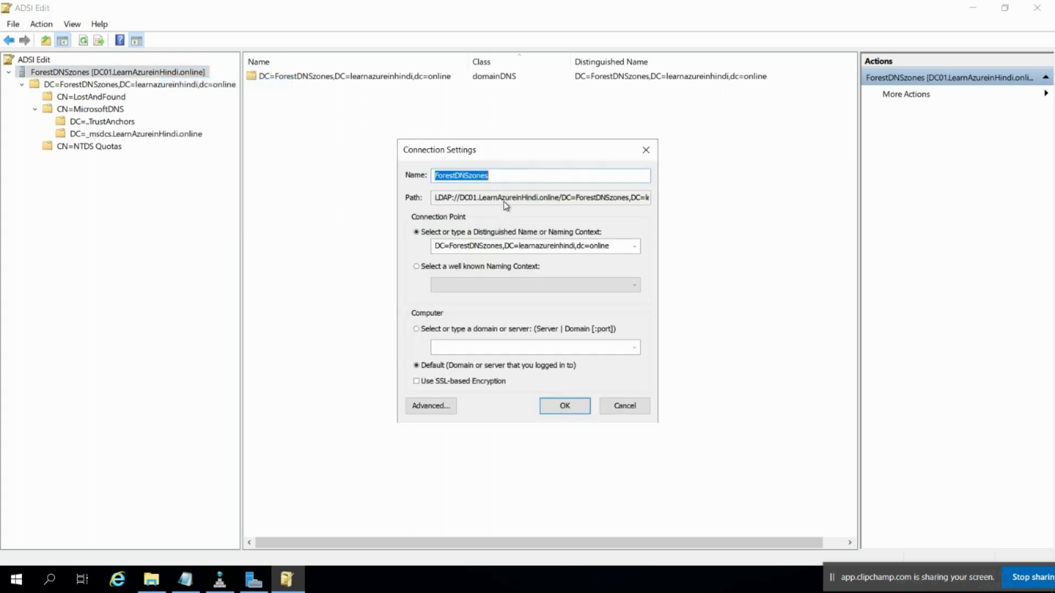
left_click(628, 247)
key("ctrl+c")
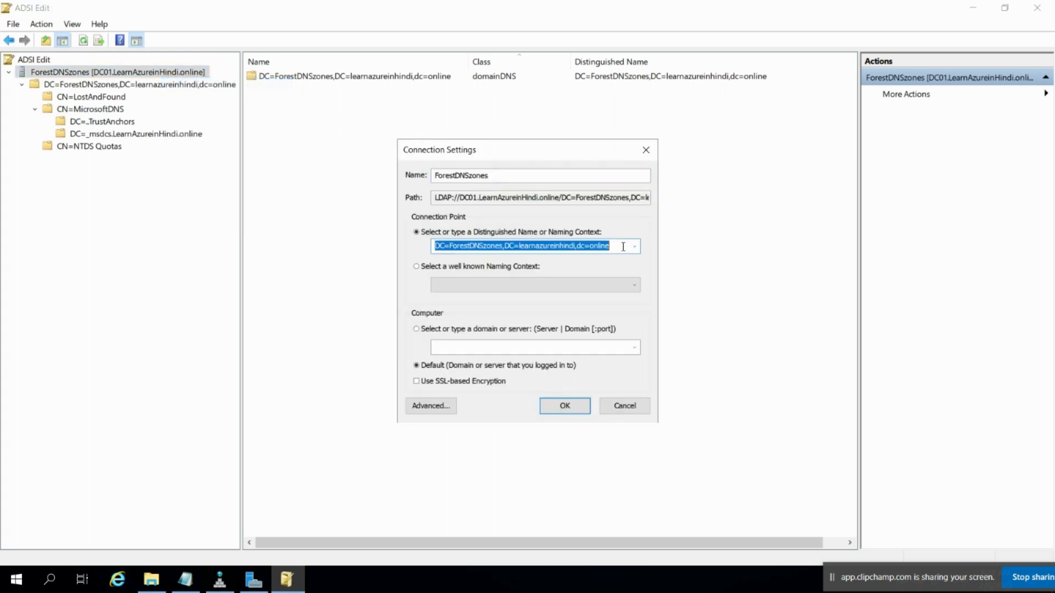
left_click(624, 405)
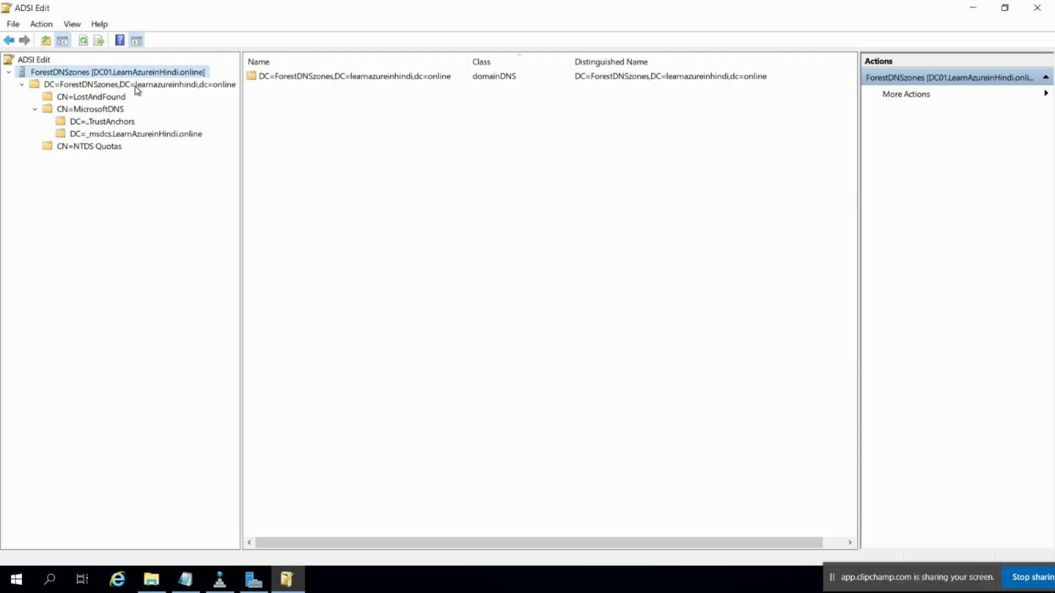
Start a new ADSI Edit connection named DomainDNSzones, using the copied distinguished name as its connection point
right_click(43, 61)
left_click(69, 67)
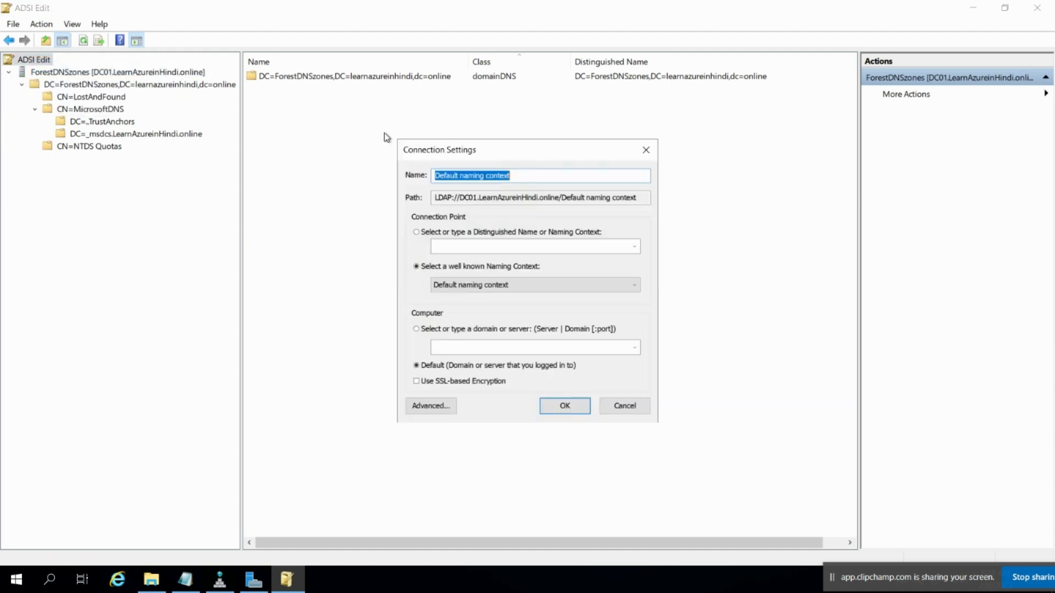
left_click(493, 247)
key("ctrl+v")
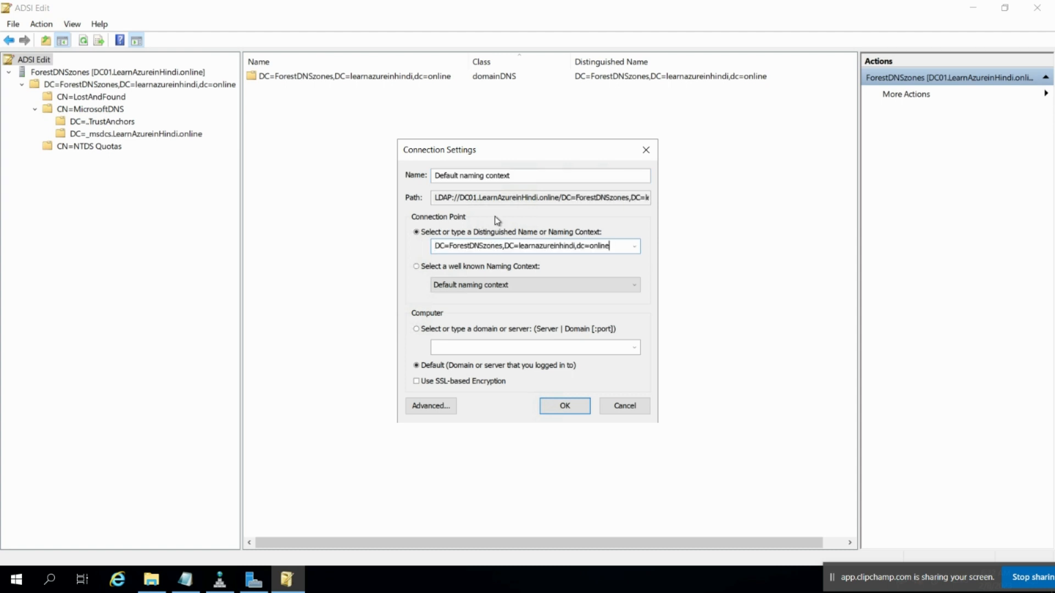
left_click_drag(515, 175, 434, 176)
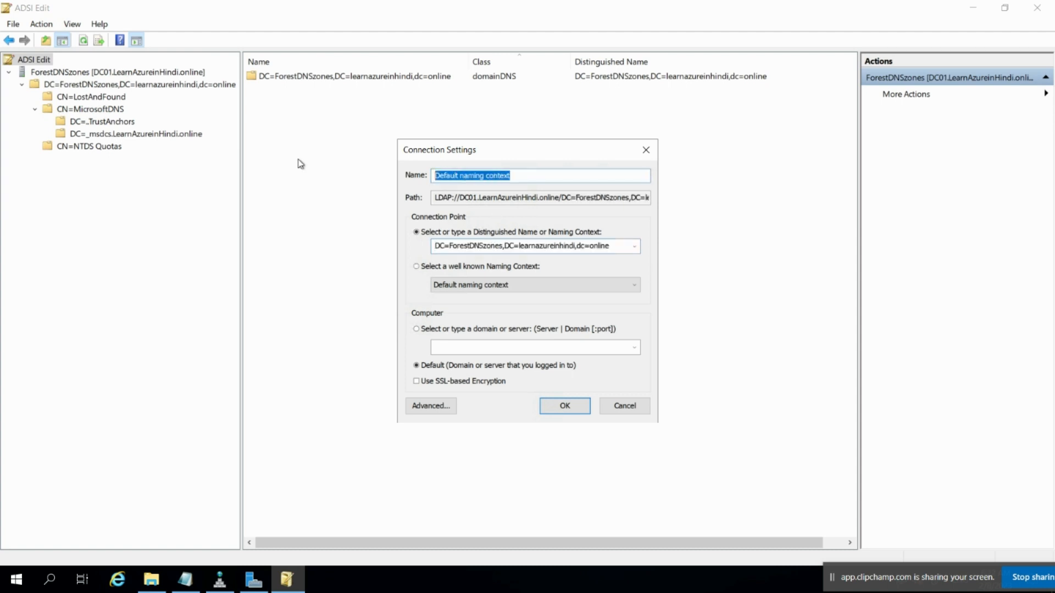
type("DomainDNSzones")
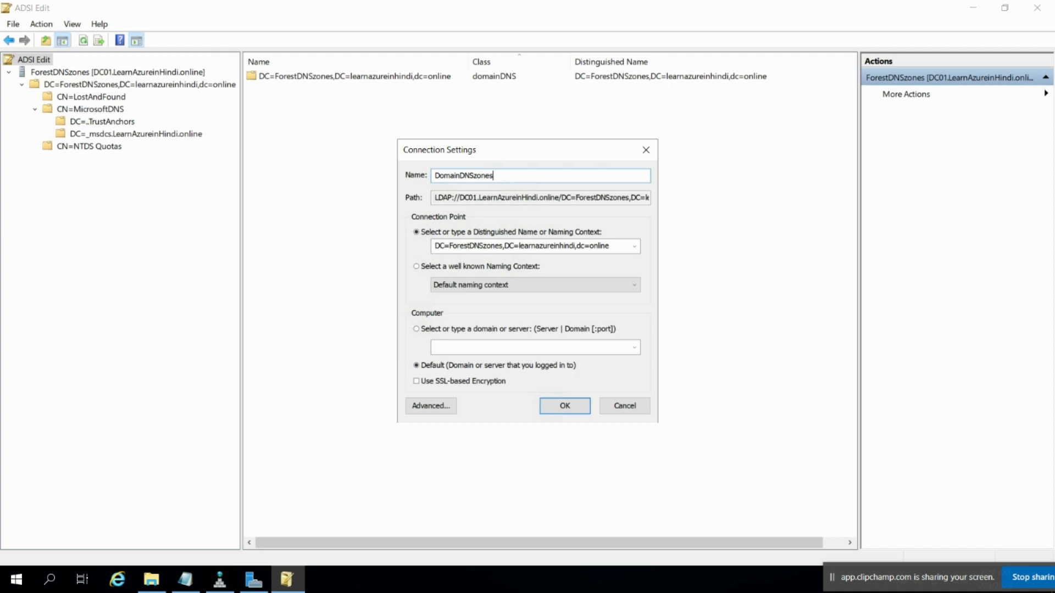
Change the connection point to DC=DomainDNSzones,DC=learnazureinhindi,dc=online and establish the connection
left_click(462, 245)
left_click(471, 245)
key("BackSpace")
key("BackSpace")
key("BackSpace")
key("BackSpace")
key("BackSpace")
key("BackSpace")
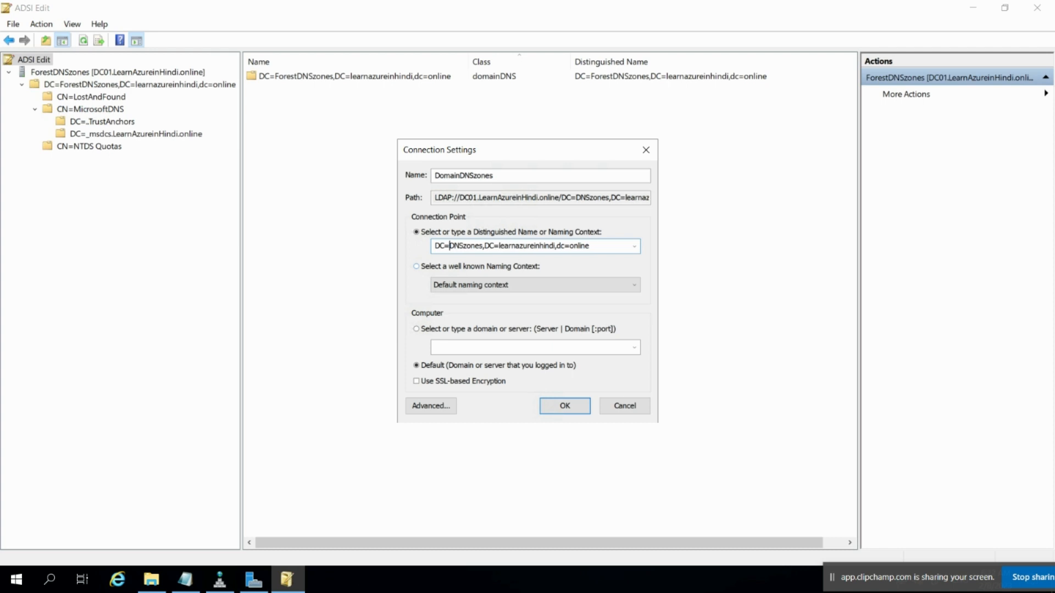
type("Domain")
key("Return")
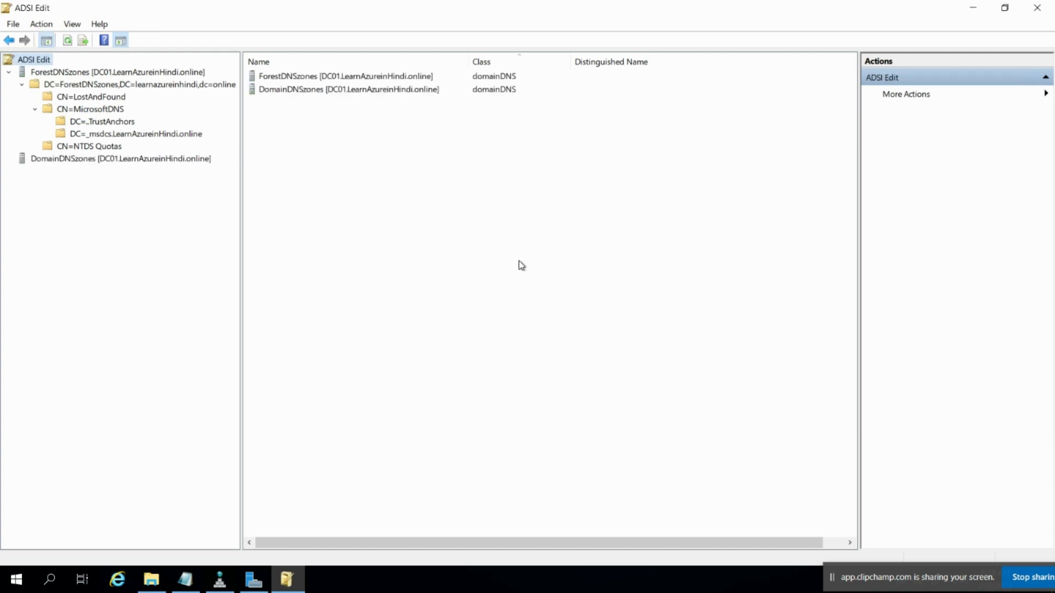
Expand the DomainDNSzones partition down to CN=MicrosoftDNS and examine the records in its zones, from DC=0.0.10.in-addr.arpa to DC=RootDNSServers
double_click(95, 160)
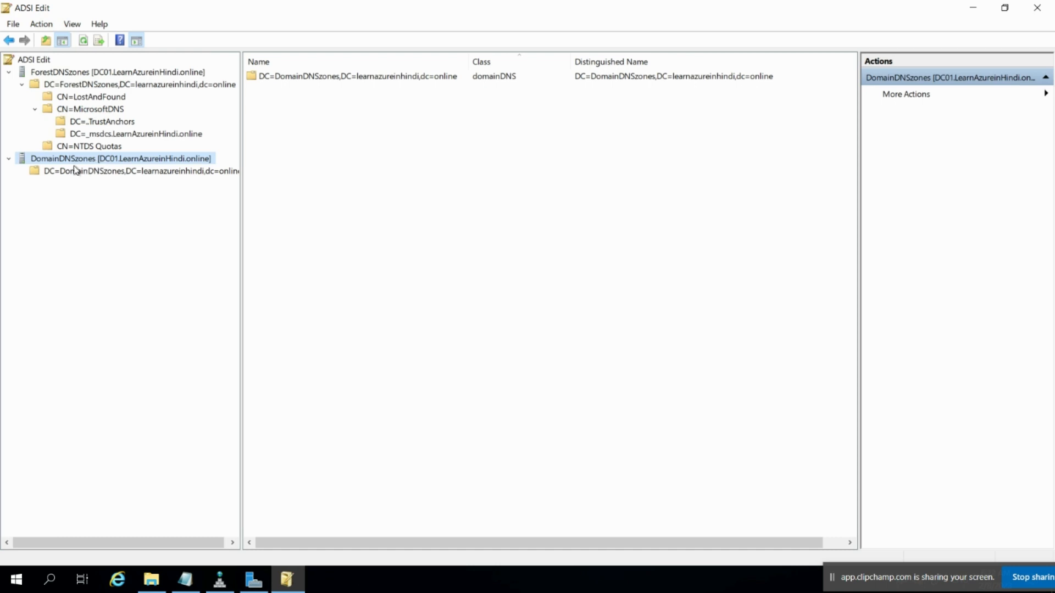
double_click(76, 172)
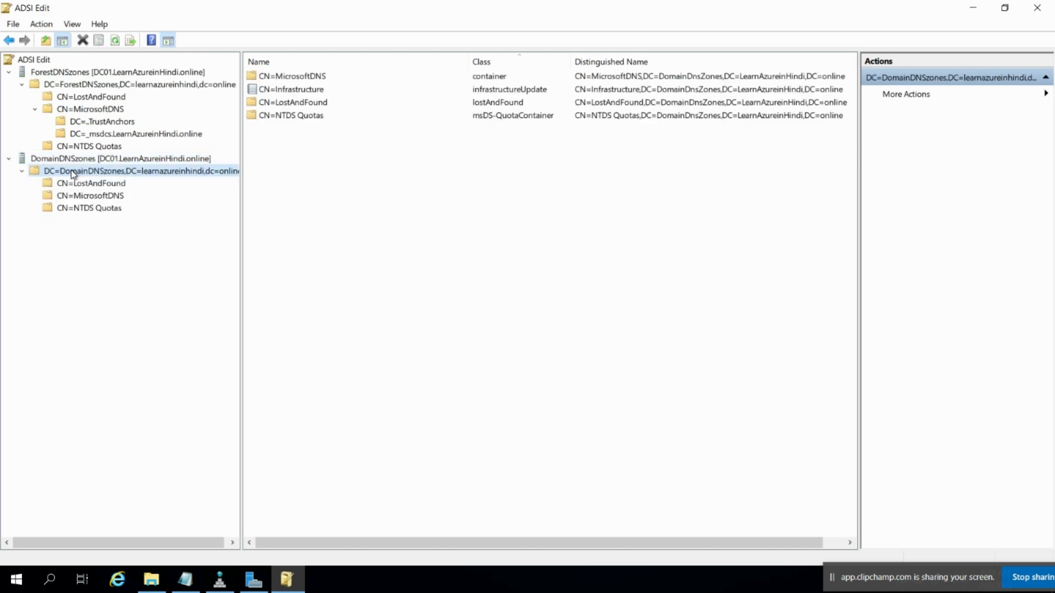
double_click(90, 196)
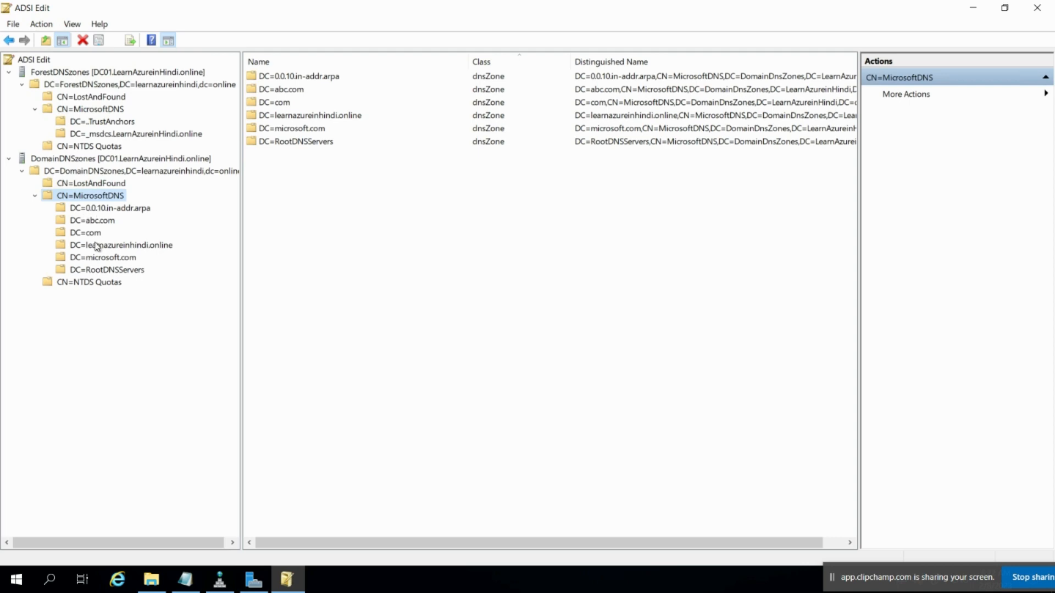
left_click(89, 212)
left_click(90, 221)
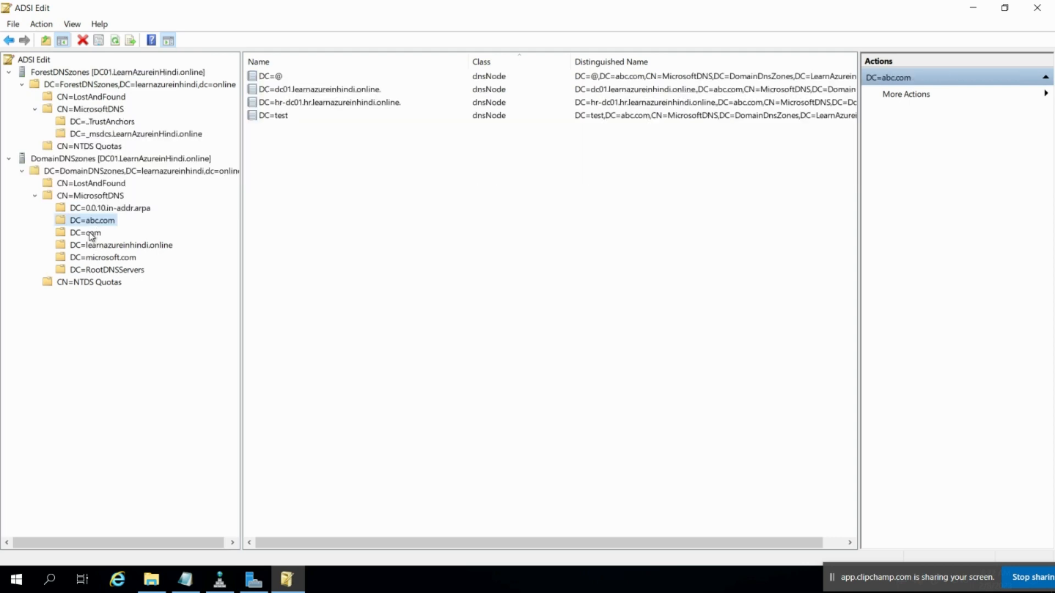
left_click(91, 233)
left_click(106, 246)
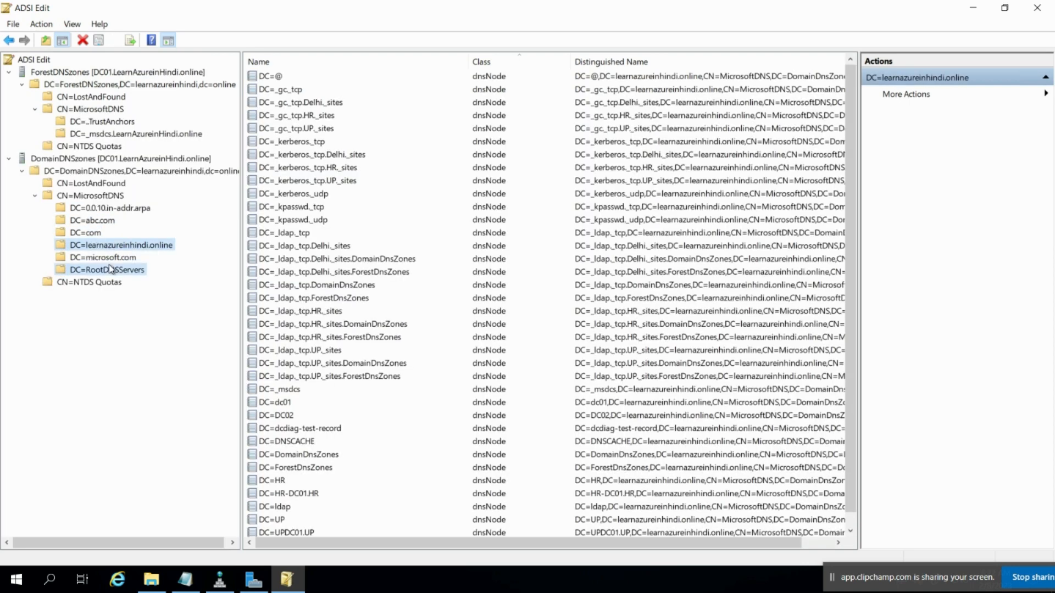
left_click(111, 269)
key("Up")
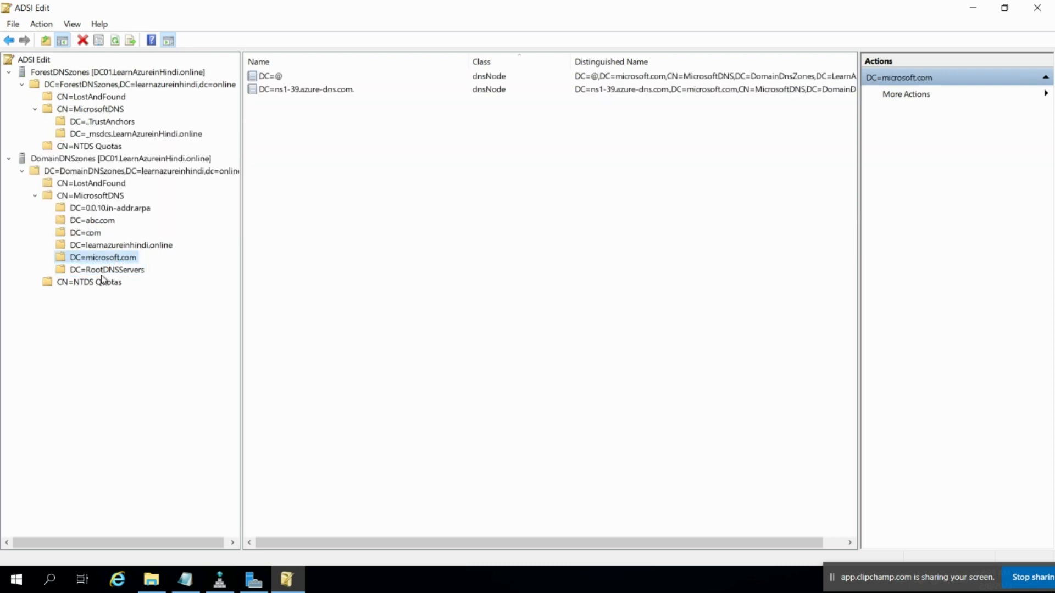
left_click(100, 271)
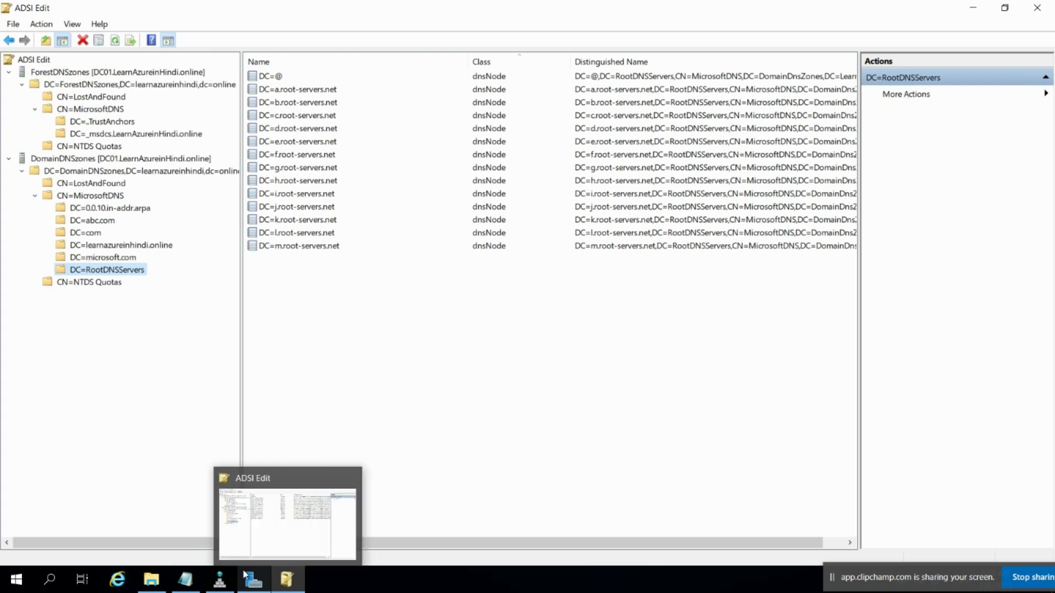
Place a restored DNS Manager window over ADSI Edit and compare its forward and reverse lookup zones with those in the DomainDNSzones partition
left_click(220, 579)
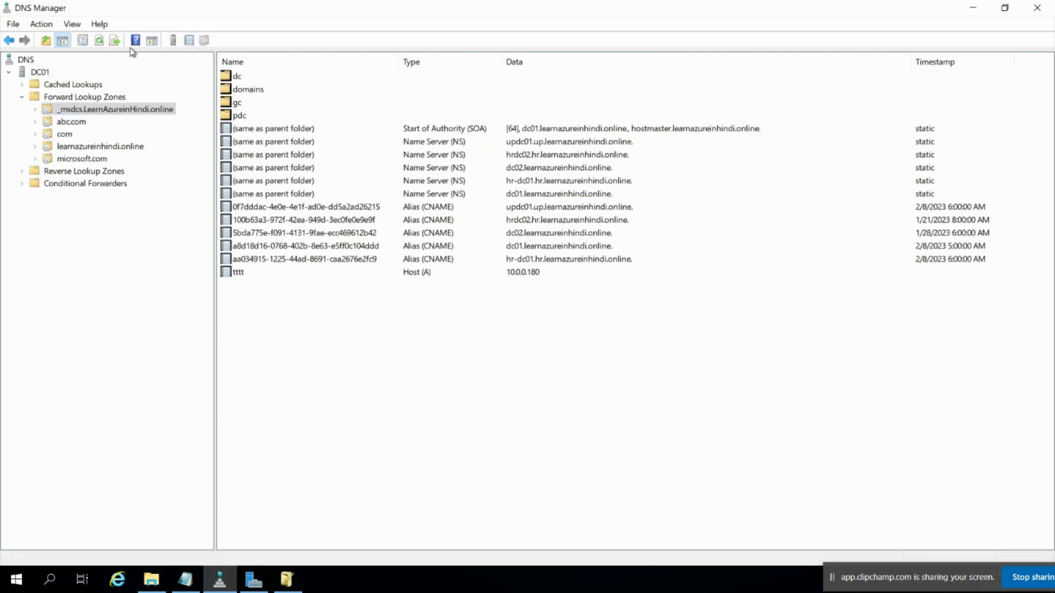
left_click_drag(298, 4, 588, 82)
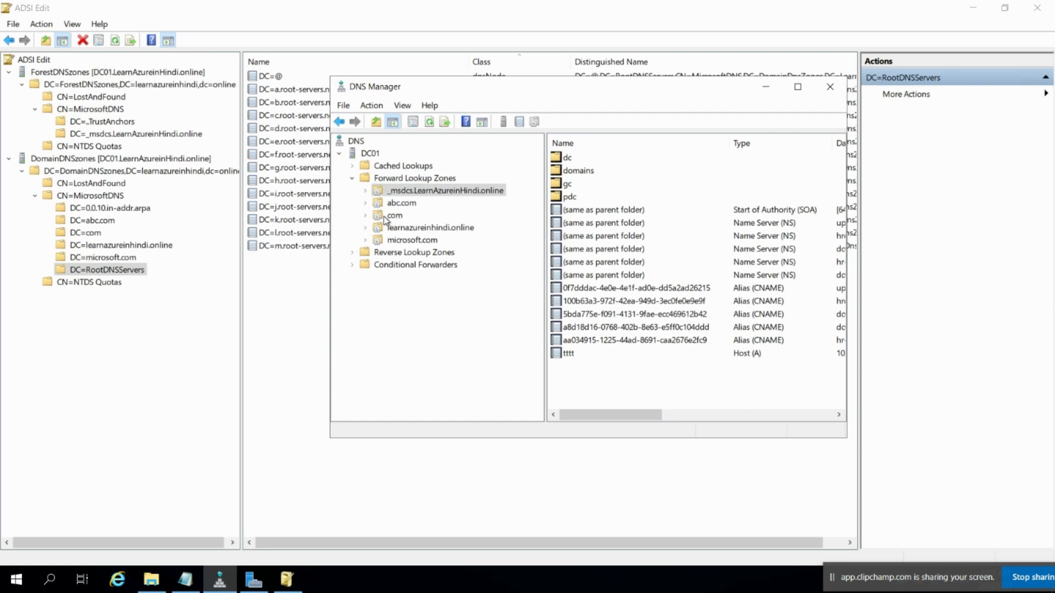
left_click(400, 229)
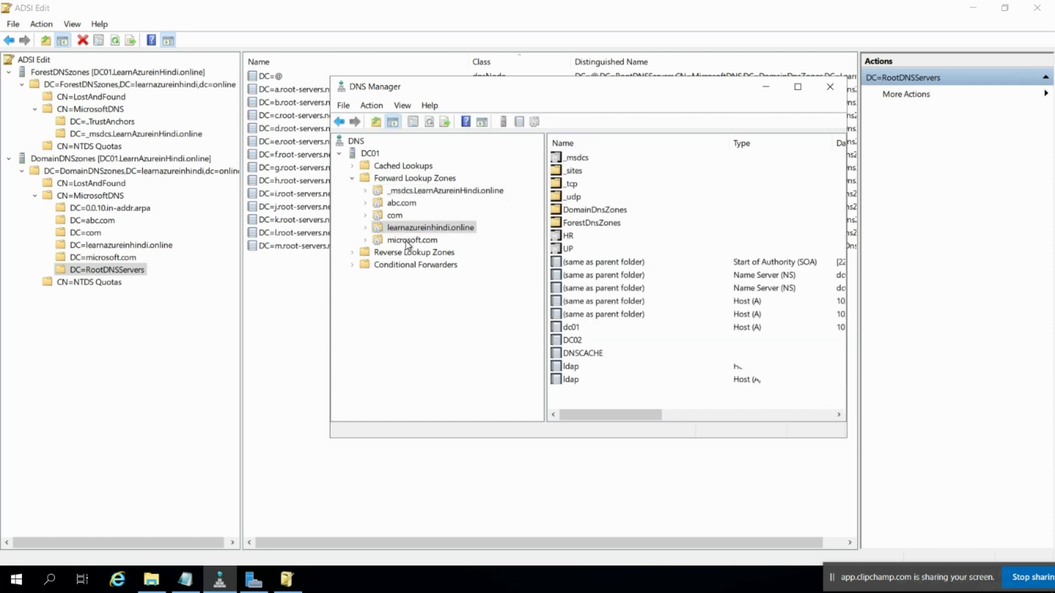
left_click(411, 241)
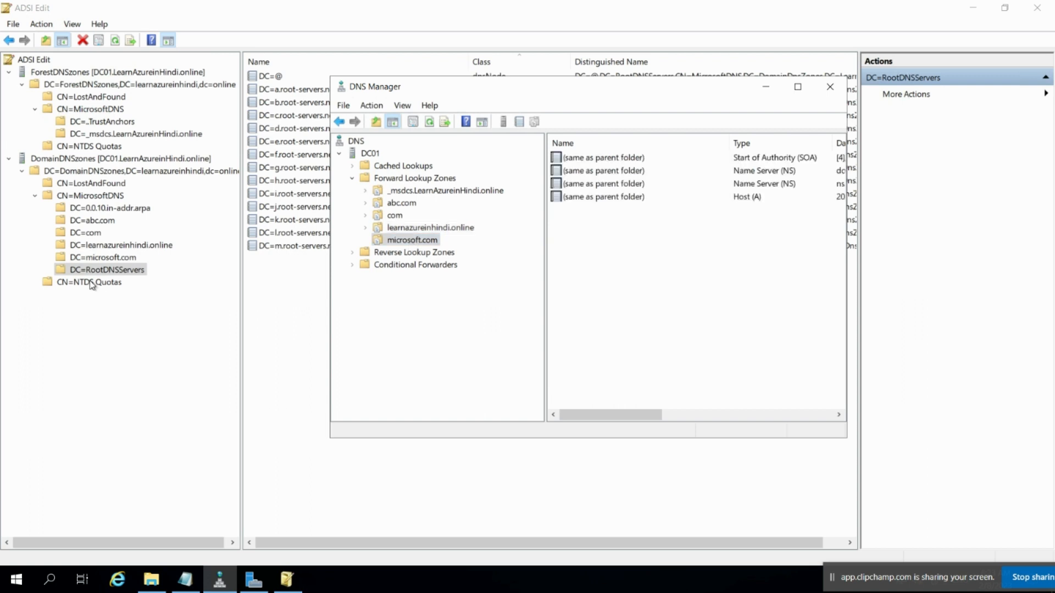
double_click(358, 252)
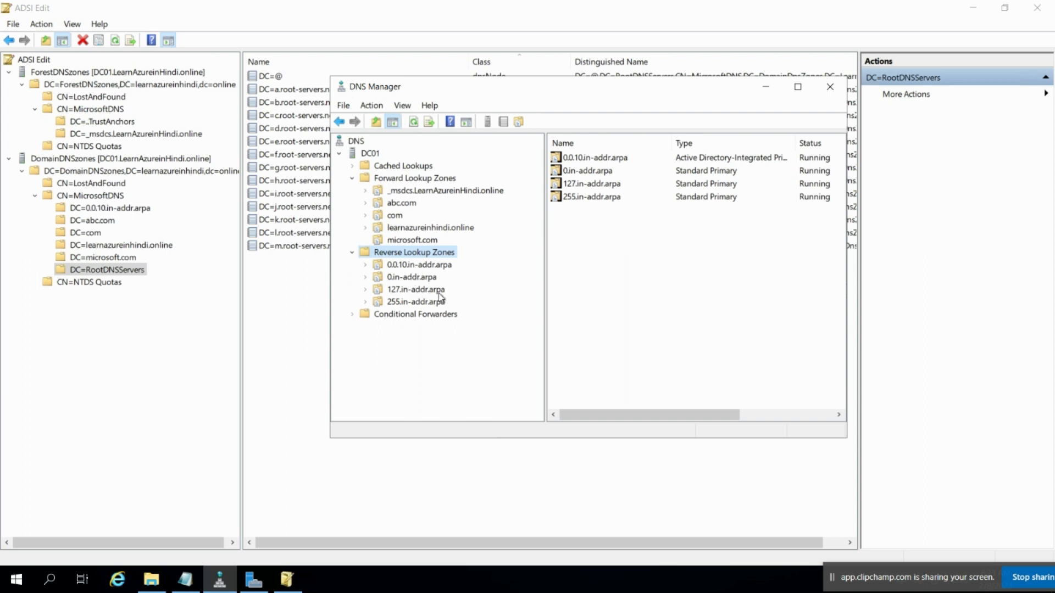
left_click(416, 290)
key("Up")
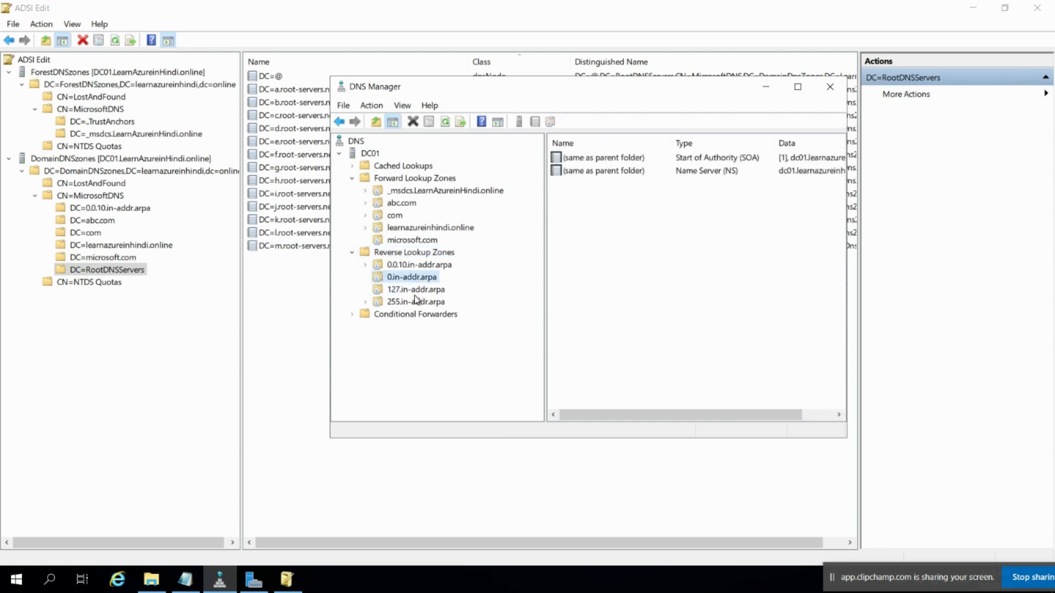
left_click(413, 294)
left_click(409, 302)
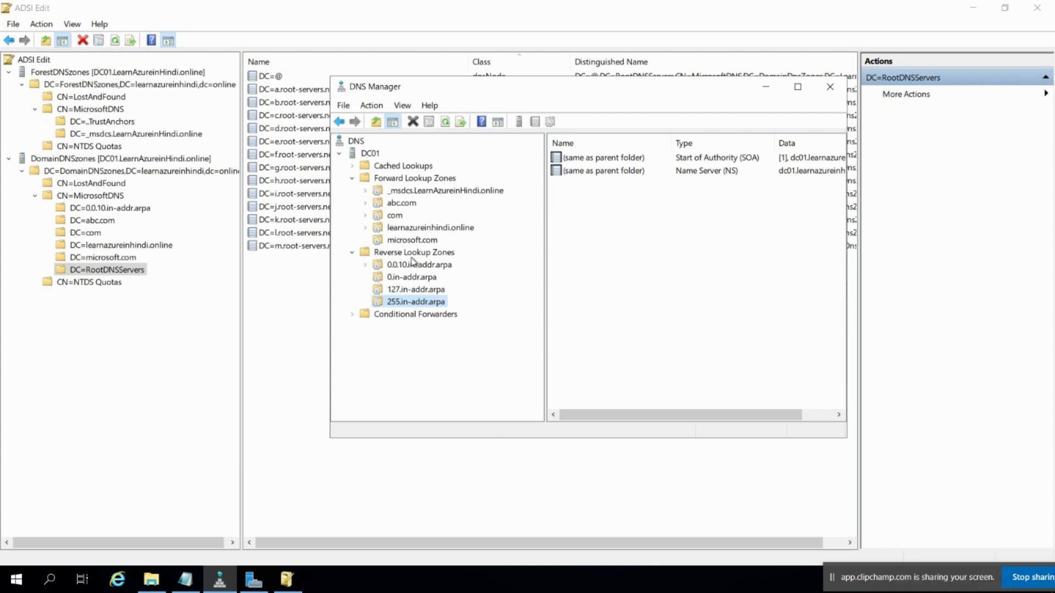
Change the abc.com zone's replication scope to all DNS servers running on domain controllers in this forest and apply it
left_click(395, 203)
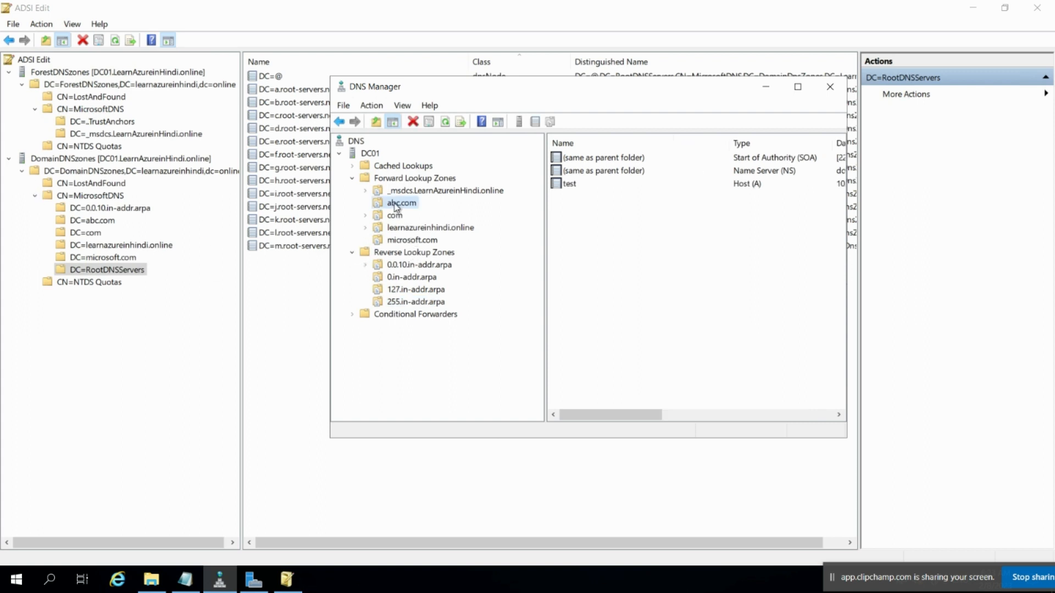
right_click(395, 206)
left_click(436, 443)
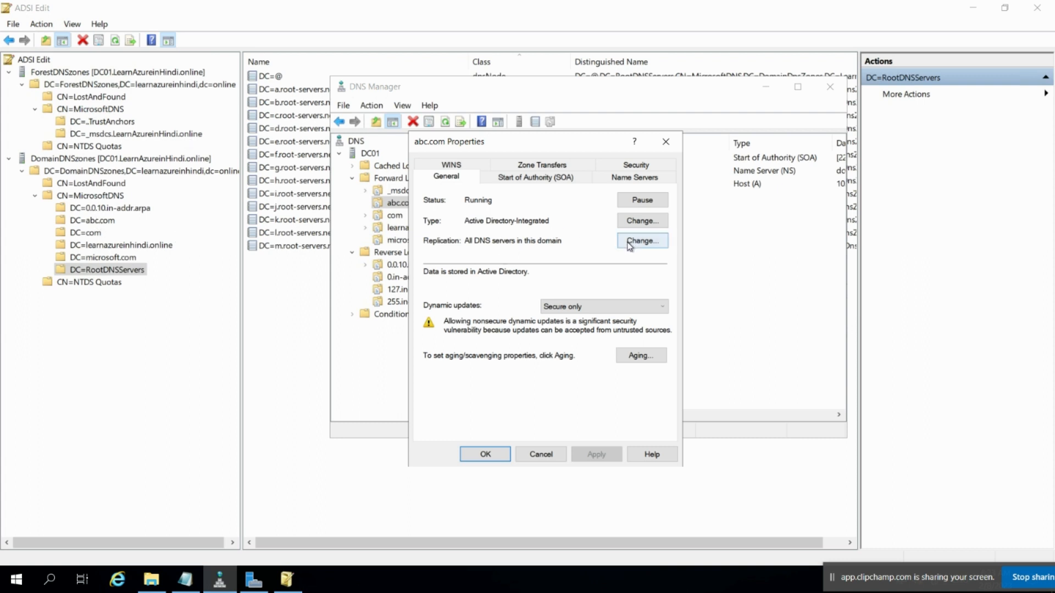
left_click(662, 242)
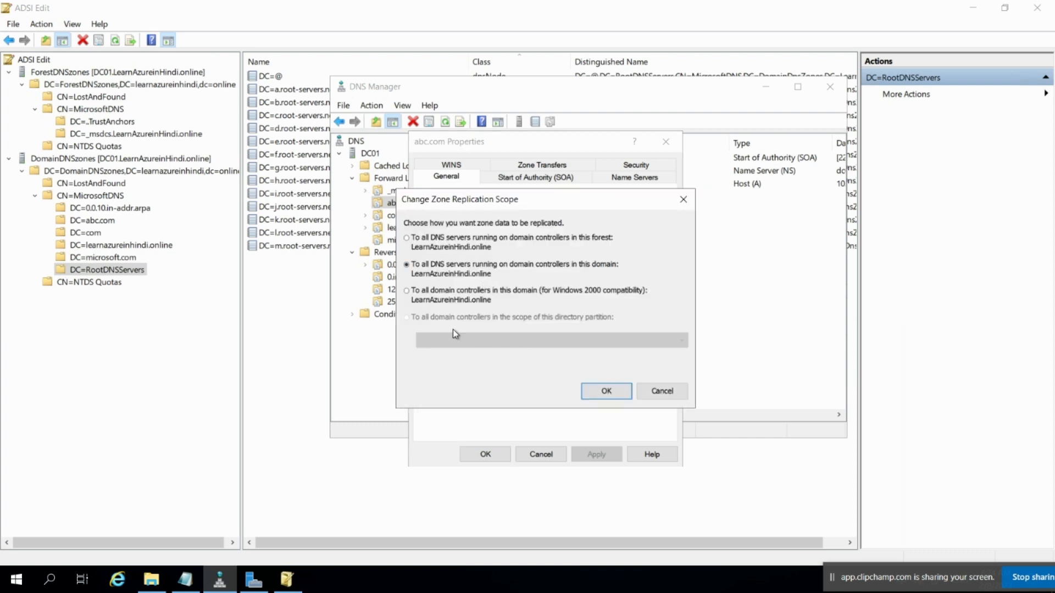
left_click(407, 240)
left_click(604, 391)
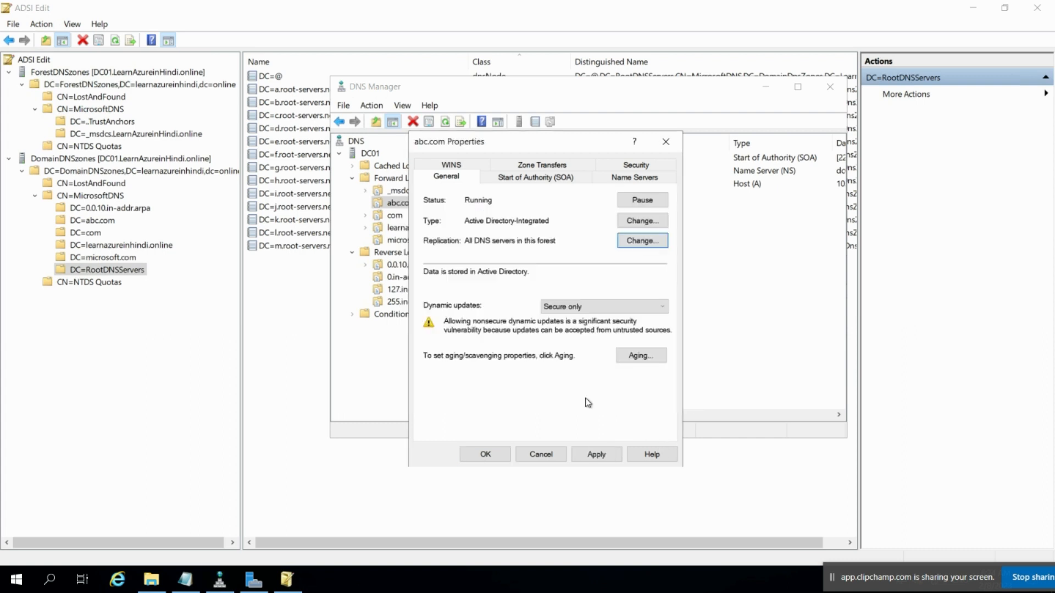
left_click(604, 455)
left_click(478, 455)
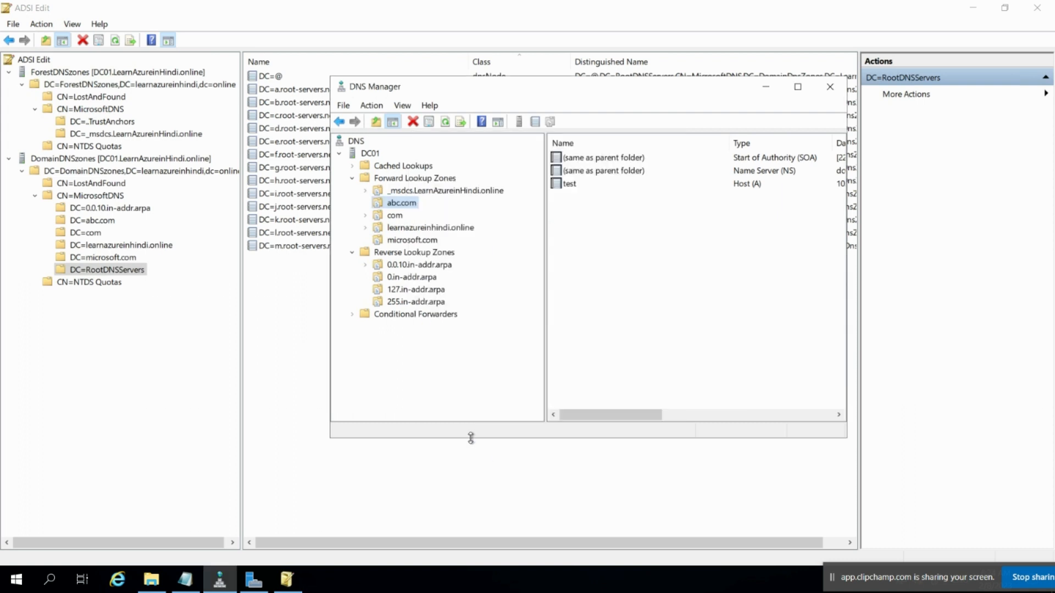
Refresh CN=MicrosoftDNS under DomainDNSzones in ADSI Edit and check its zone containers down to DC=RootDNSServers
left_click(446, 122)
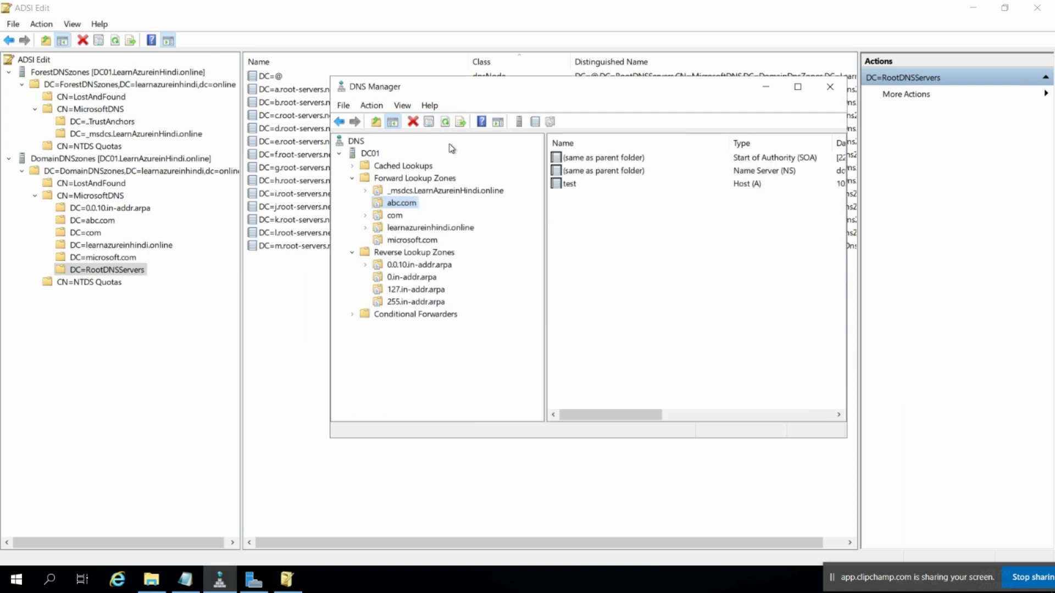
left_click(116, 43)
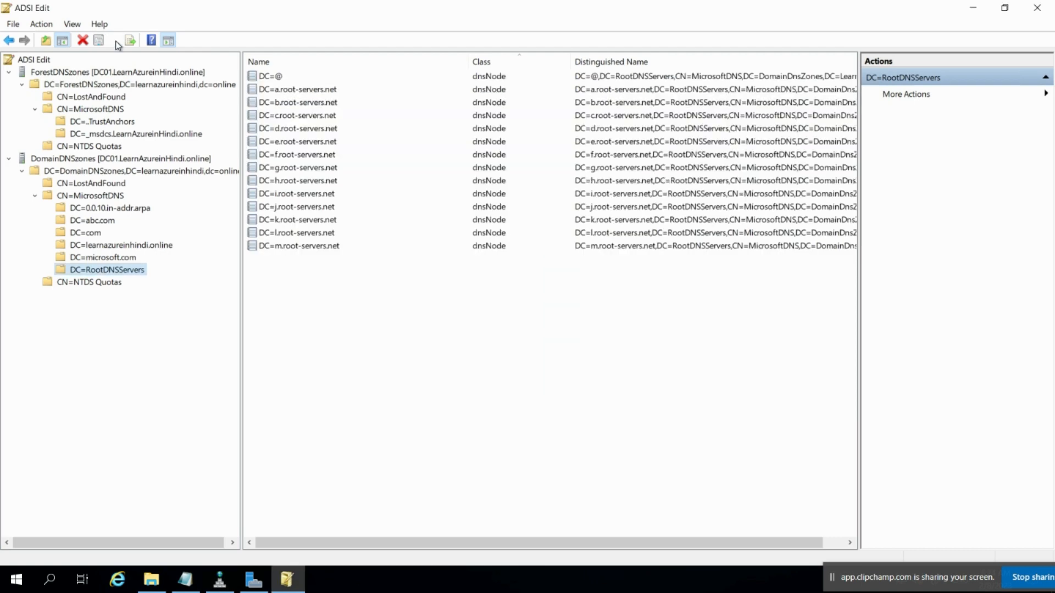
left_click(116, 42)
left_click(102, 196)
left_click(115, 44)
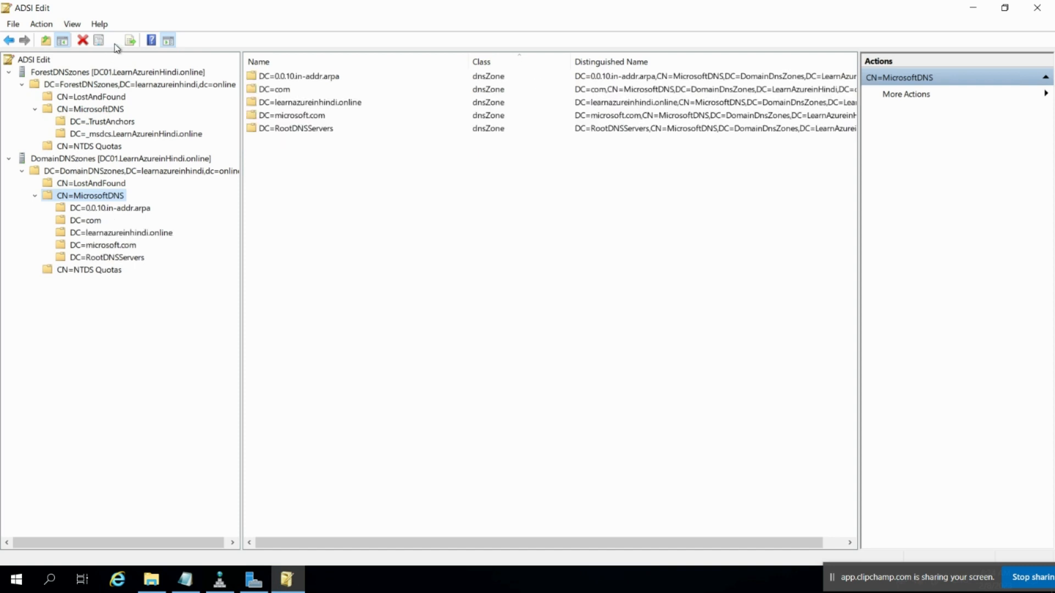
left_click(104, 208)
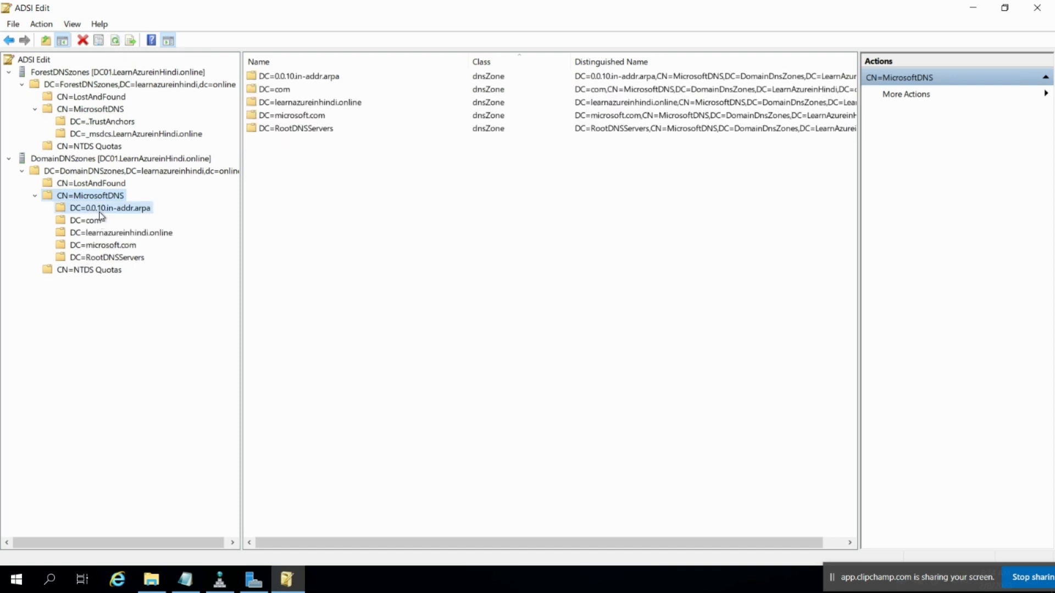
left_click(92, 221)
left_click(100, 247)
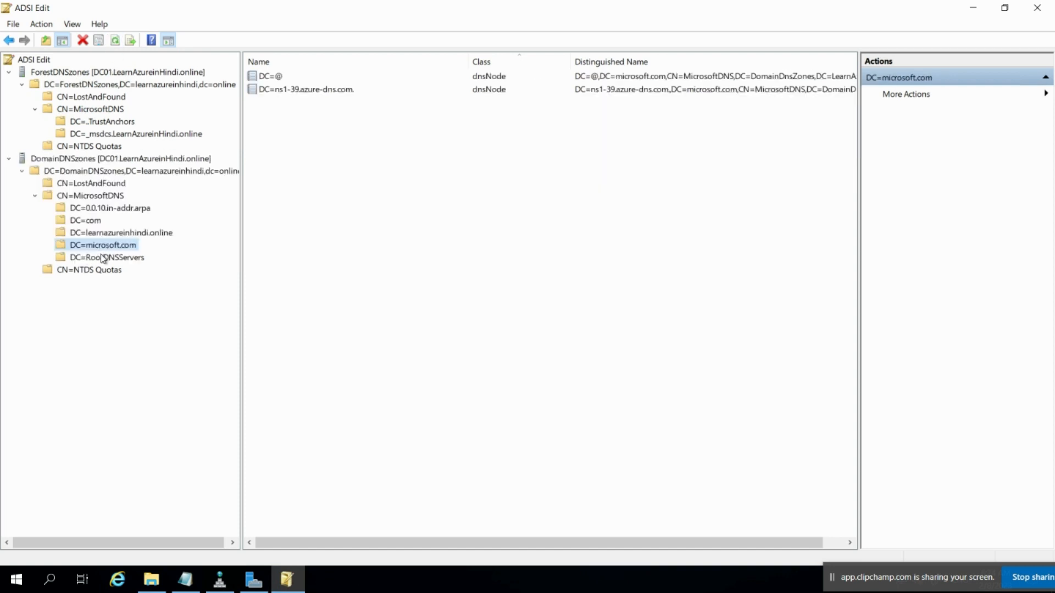
left_click(102, 258)
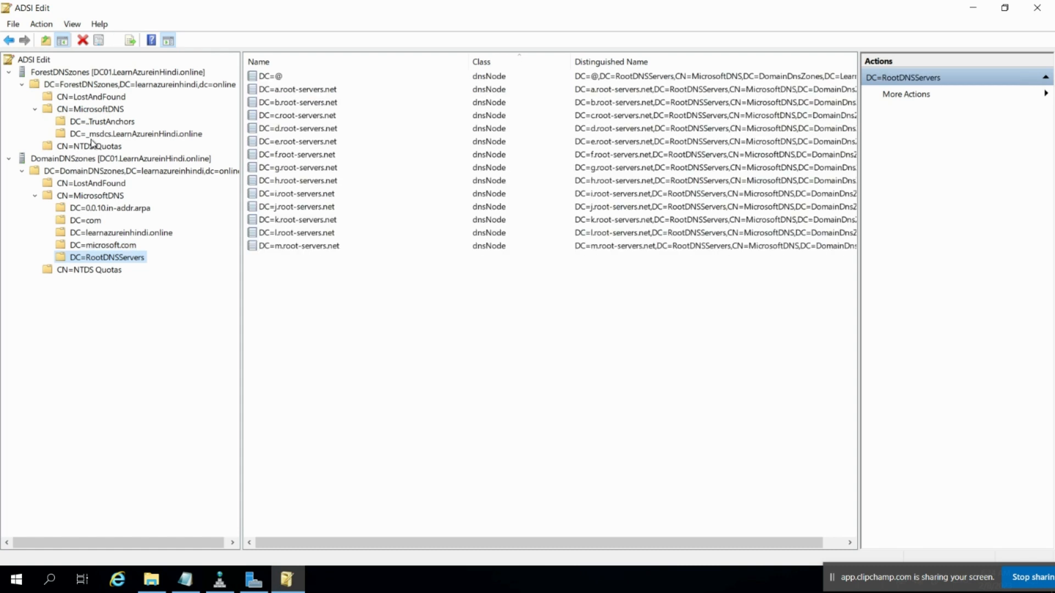
Refresh CN=MicrosoftDNS under ForestDNSzones and view the records in its DC=abc.com zone
left_click(96, 109)
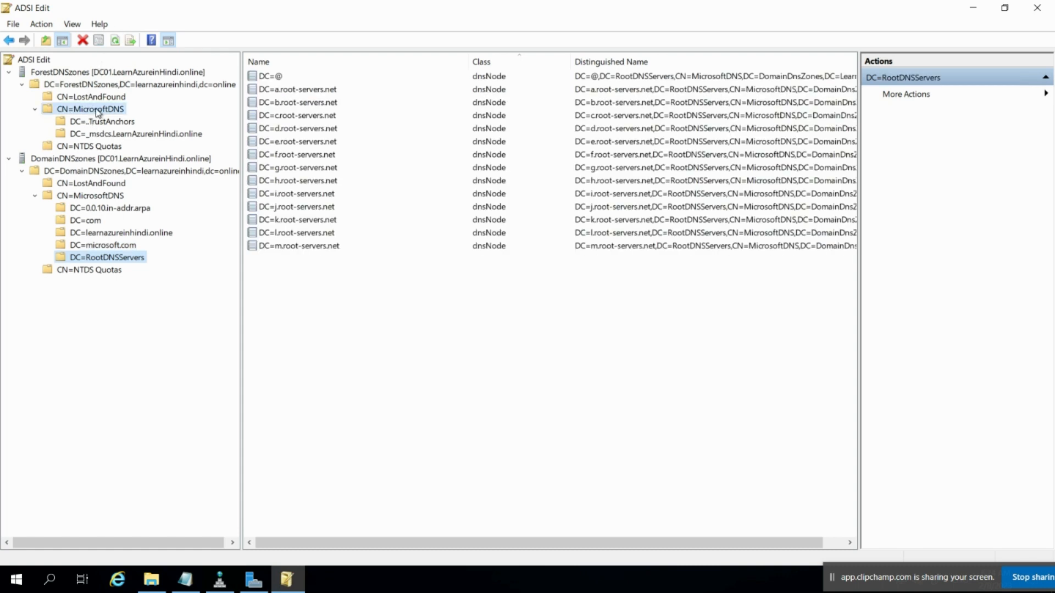
left_click(115, 40)
left_click(95, 147)
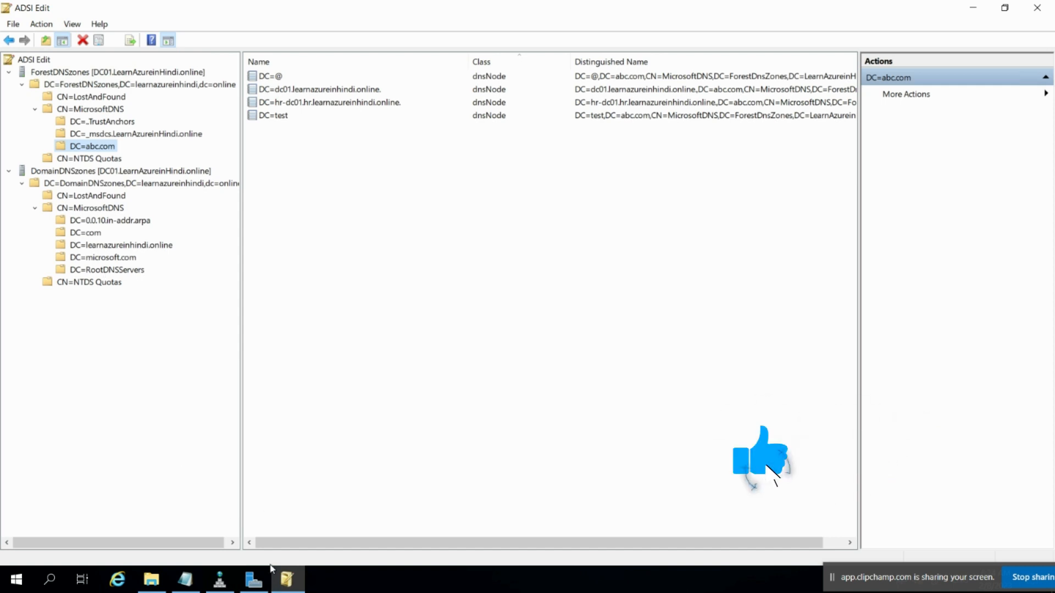
In DNS Manager, set abc.com's replication scope to all domain controllers in this domain (for Windows 2000 compatibility), apply it, and minimize the window
left_click(219, 579)
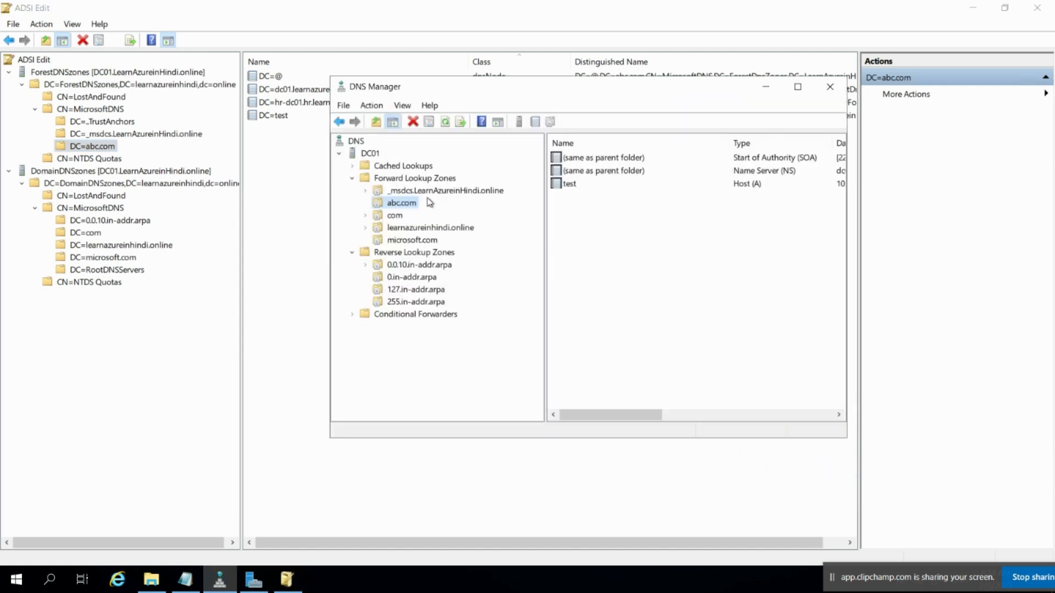
right_click(396, 206)
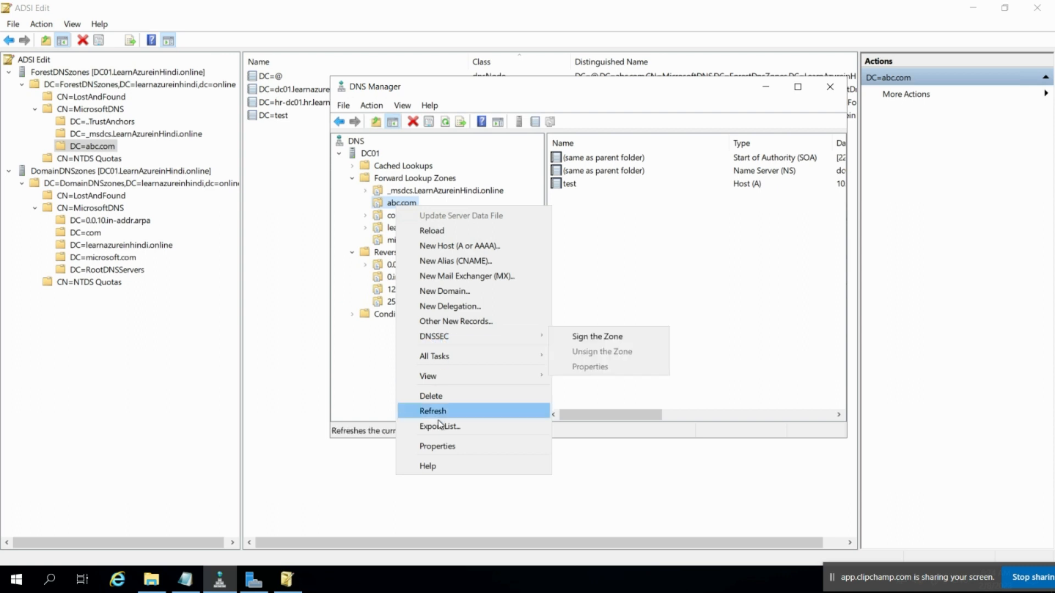
left_click(439, 446)
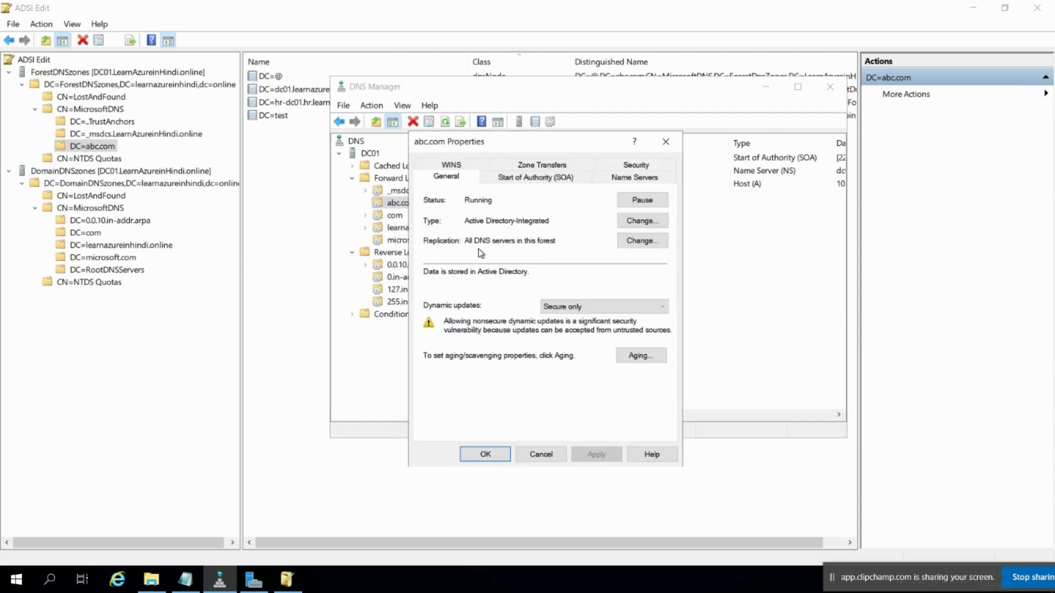
left_click(629, 241)
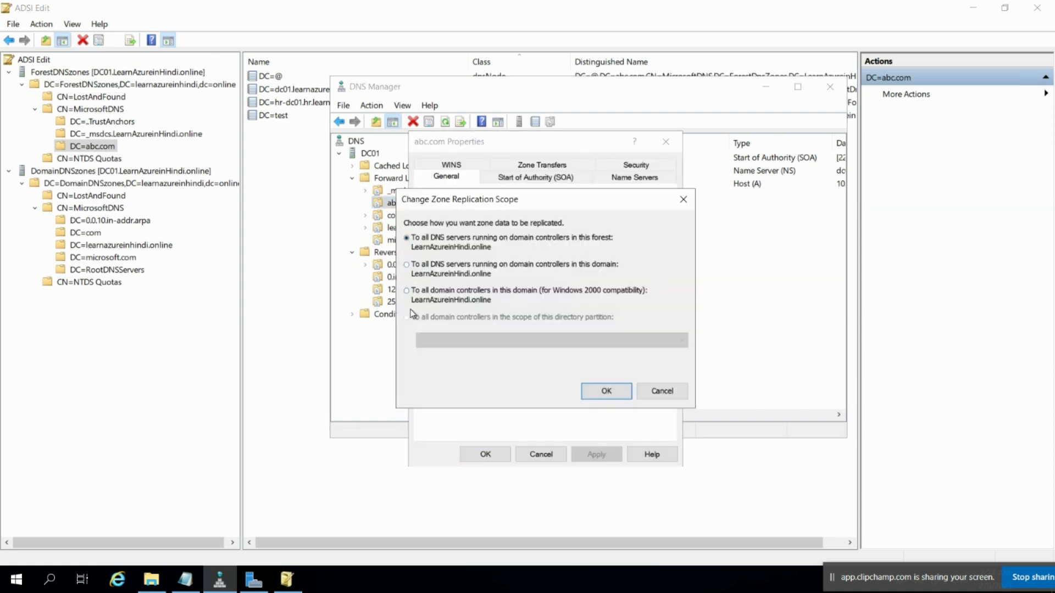
left_click(606, 391)
left_click(605, 456)
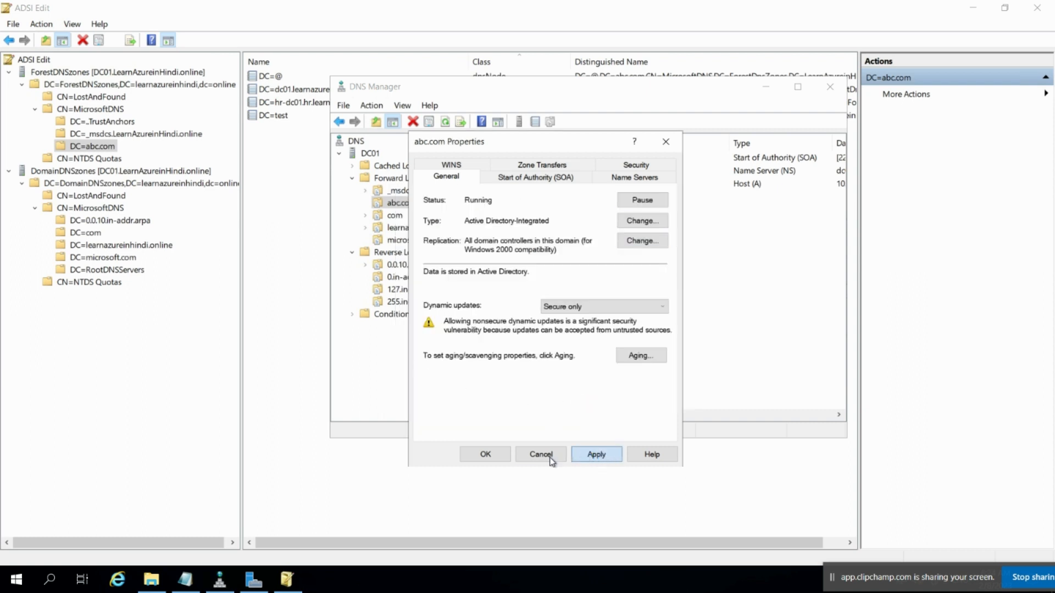
left_click(484, 455)
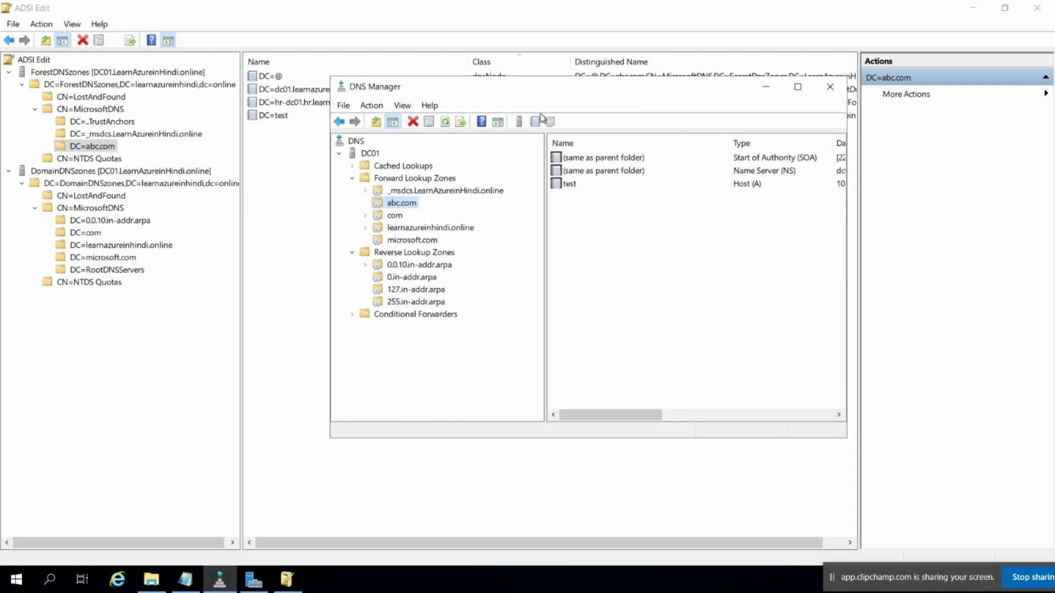
left_click(775, 89)
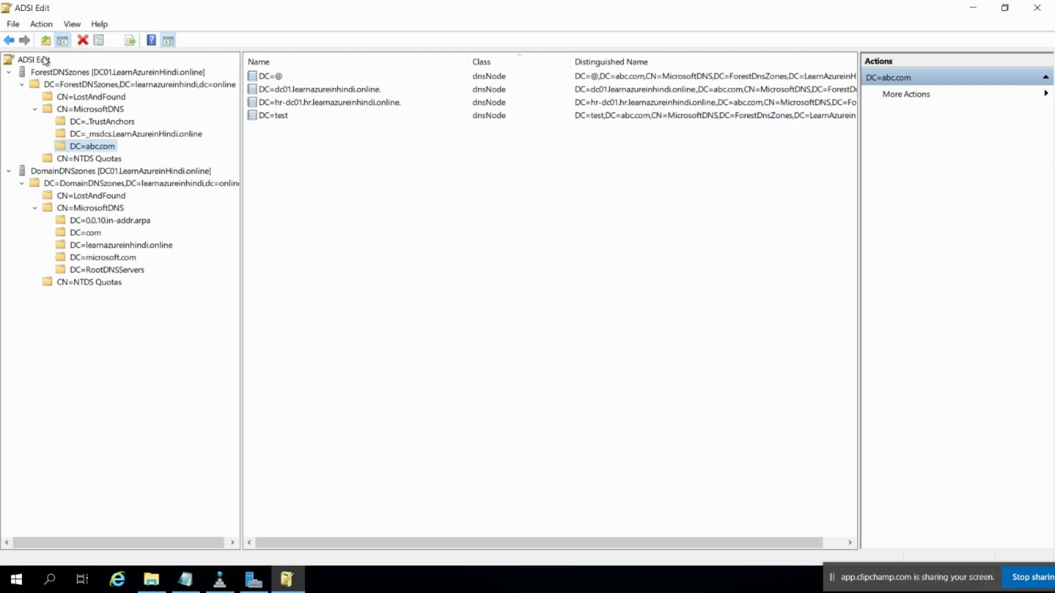
Add an ADSI Edit connection to the well-known Default naming context
right_click(44, 60)
left_click(77, 67)
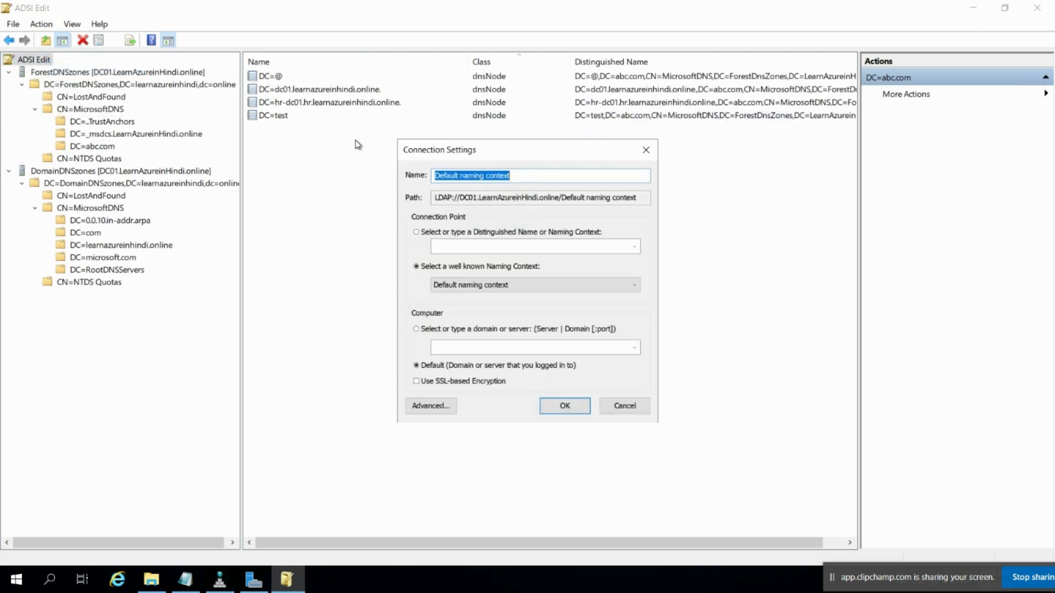
left_click(513, 284)
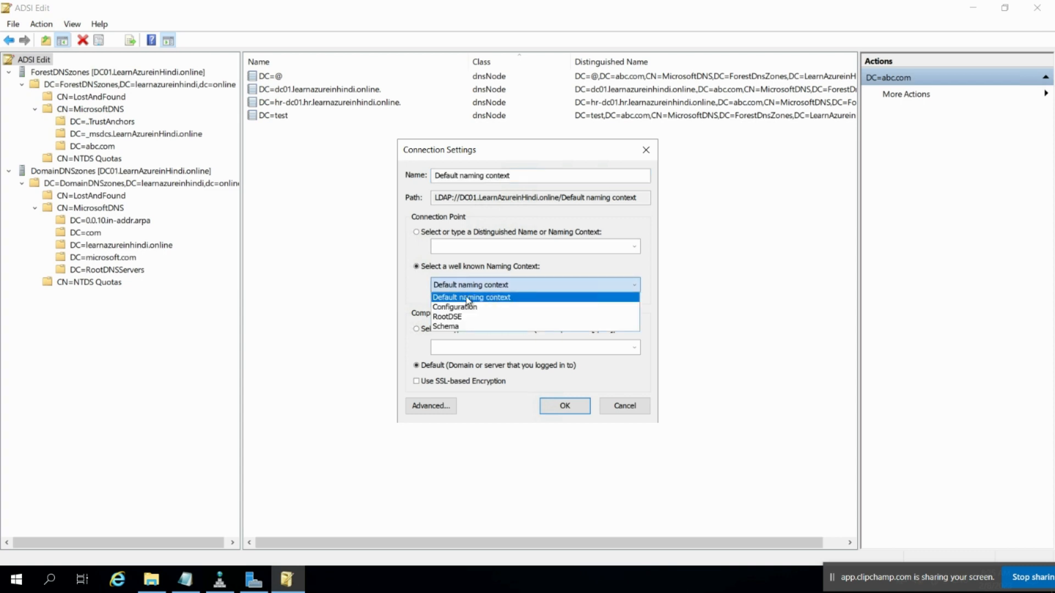
left_click(506, 298)
left_click(564, 405)
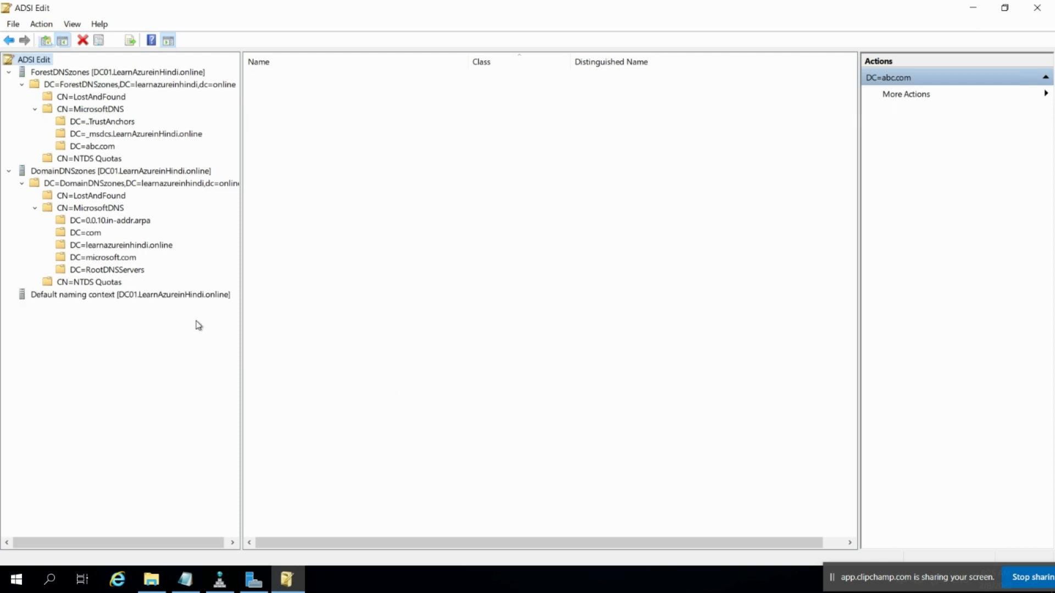
Expand the default naming context to DC=LearnAzureinHindi,DC=online, then look inside CN=Computers and collapse it
double_click(30, 297)
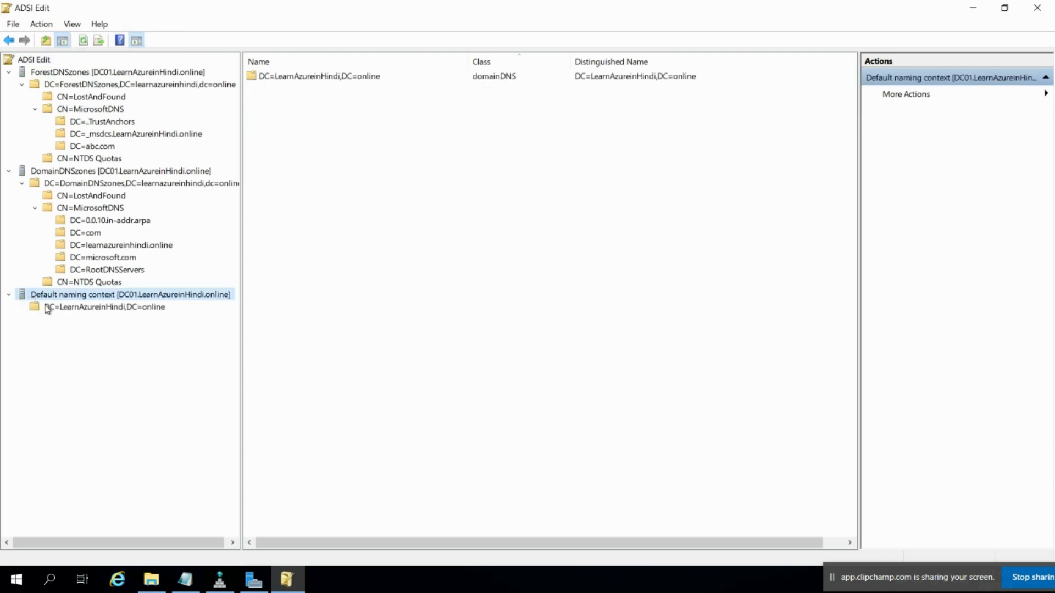
double_click(47, 306)
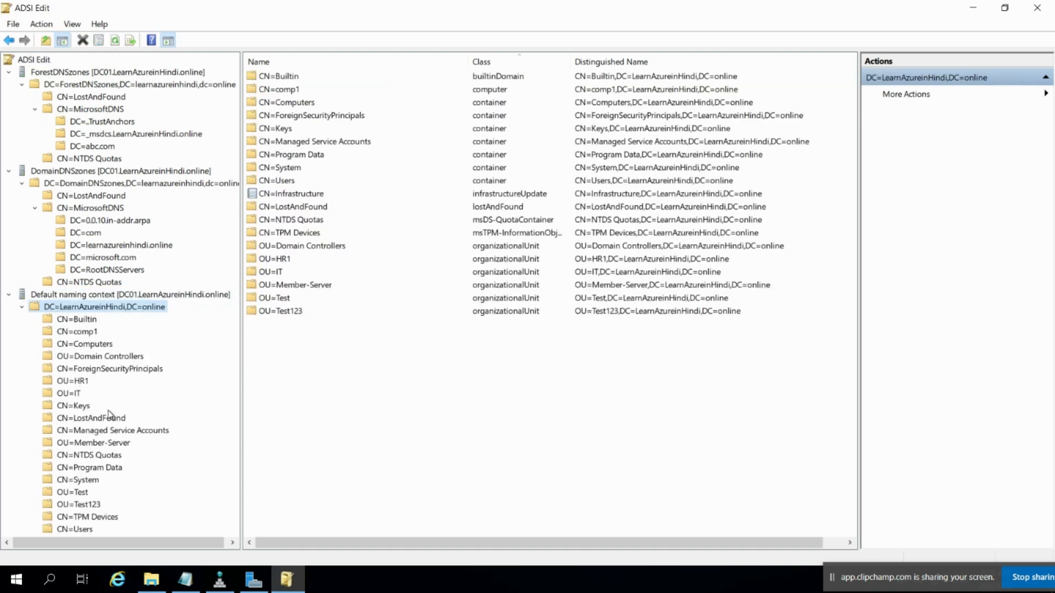
scroll(103, 406, "down", 2)
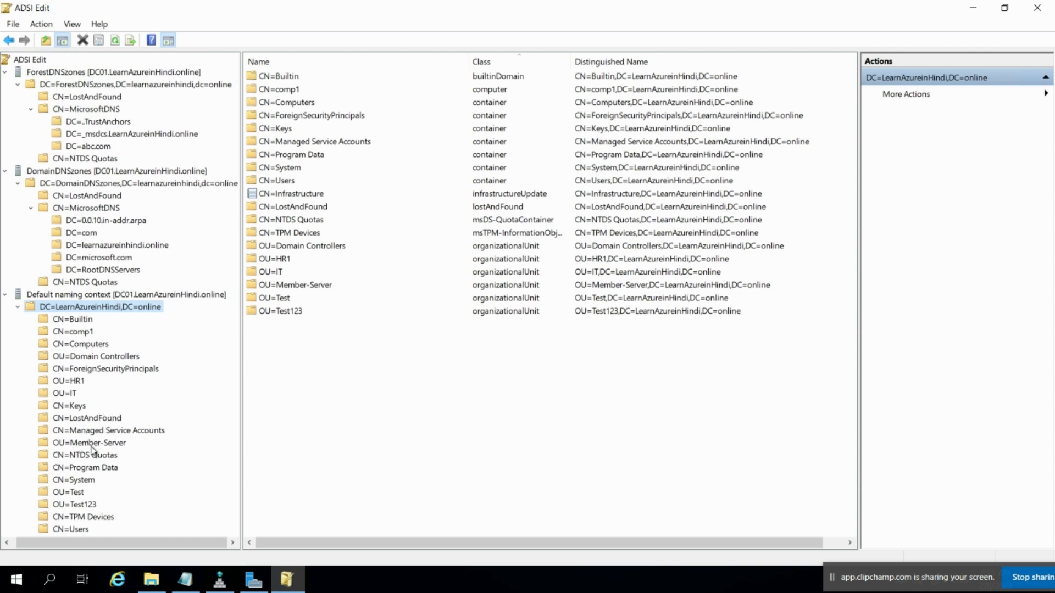
double_click(77, 344)
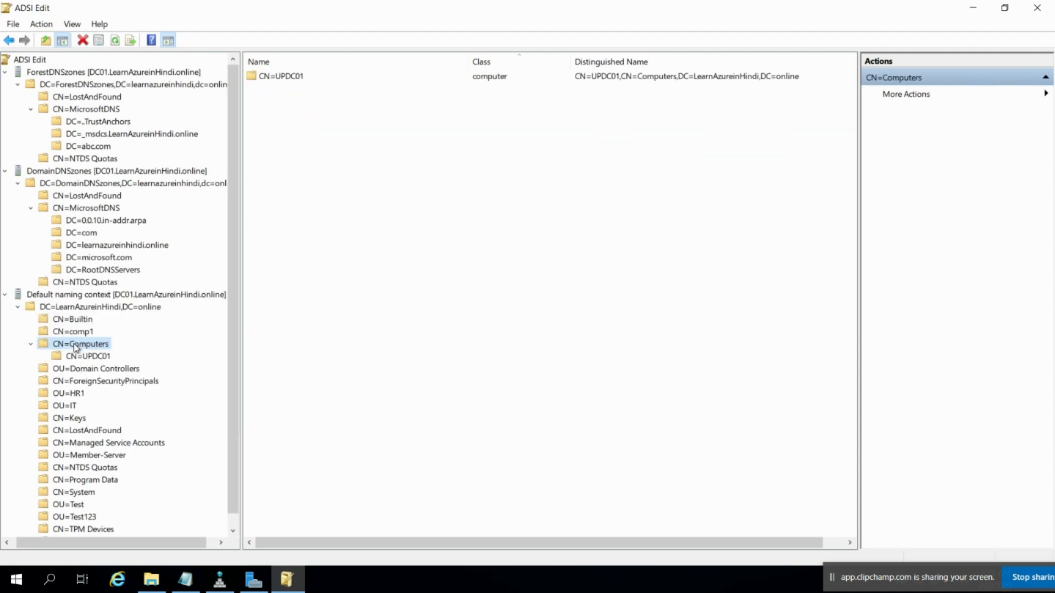
left_click(32, 345)
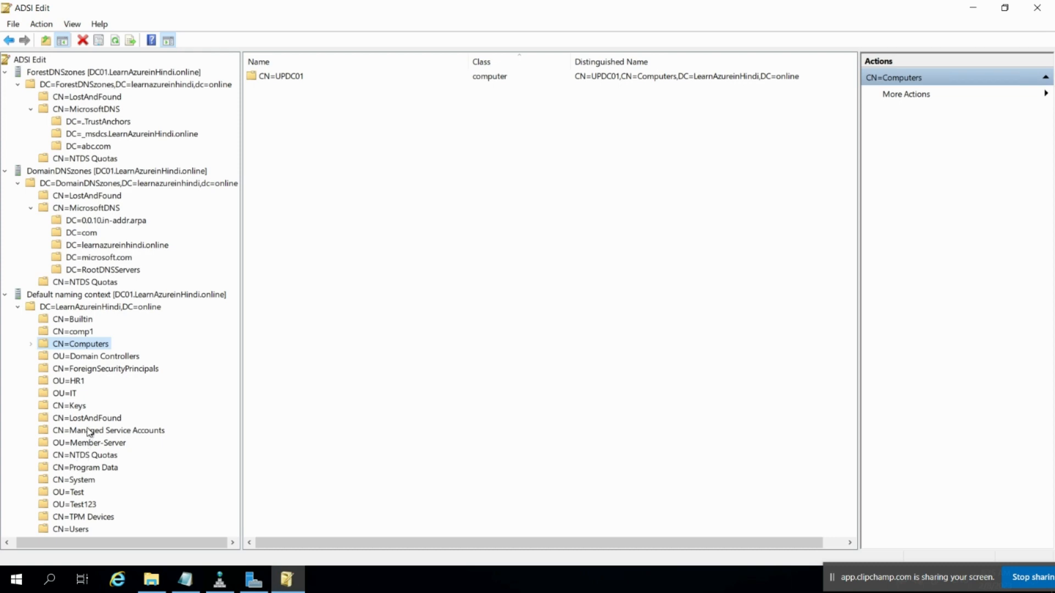
Expand CN=System and its CN=MicrosoftDNS container in the default naming context and view the DC=abc.com records
double_click(74, 480)
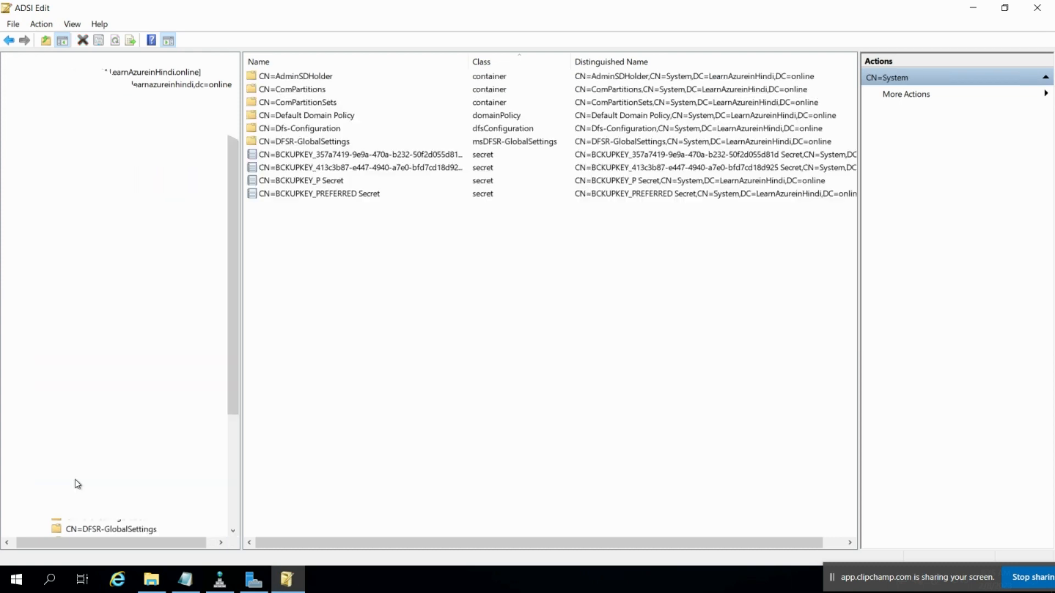
scroll(105, 522, "down", 1)
scroll(112, 477, "down", 1)
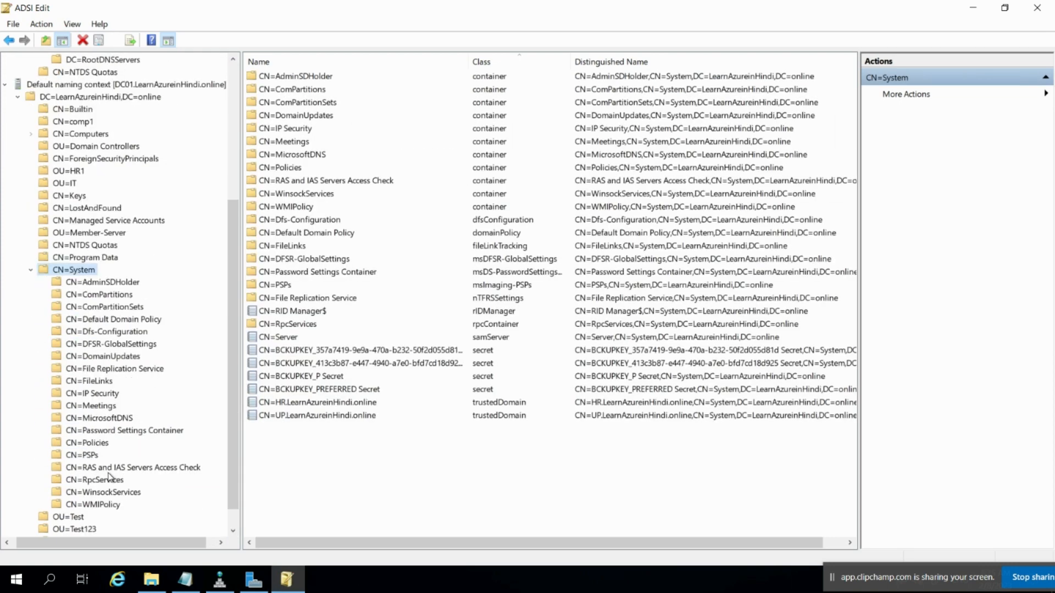
double_click(110, 421)
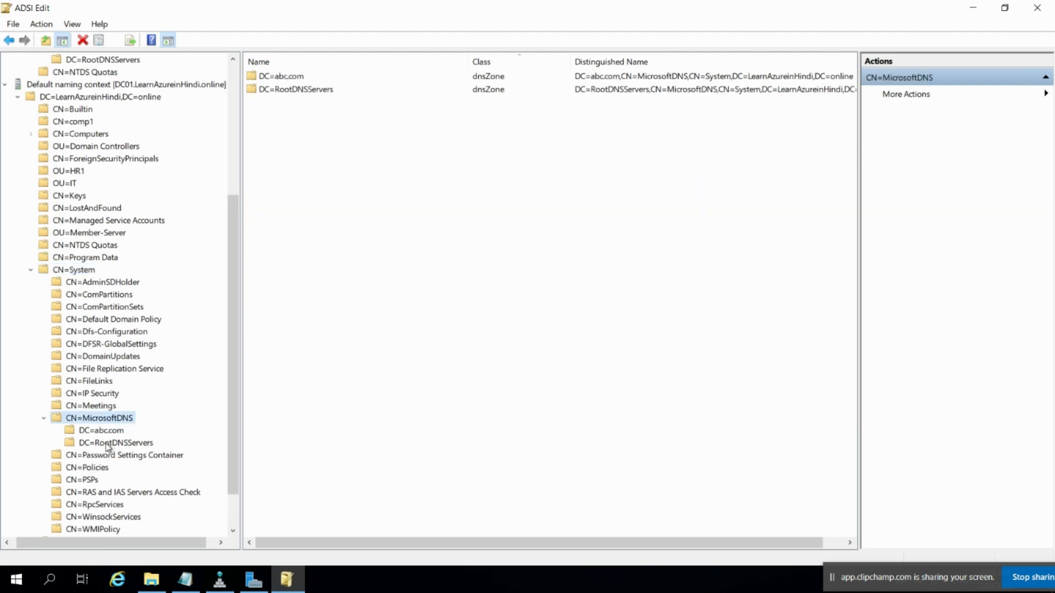
left_click(99, 430)
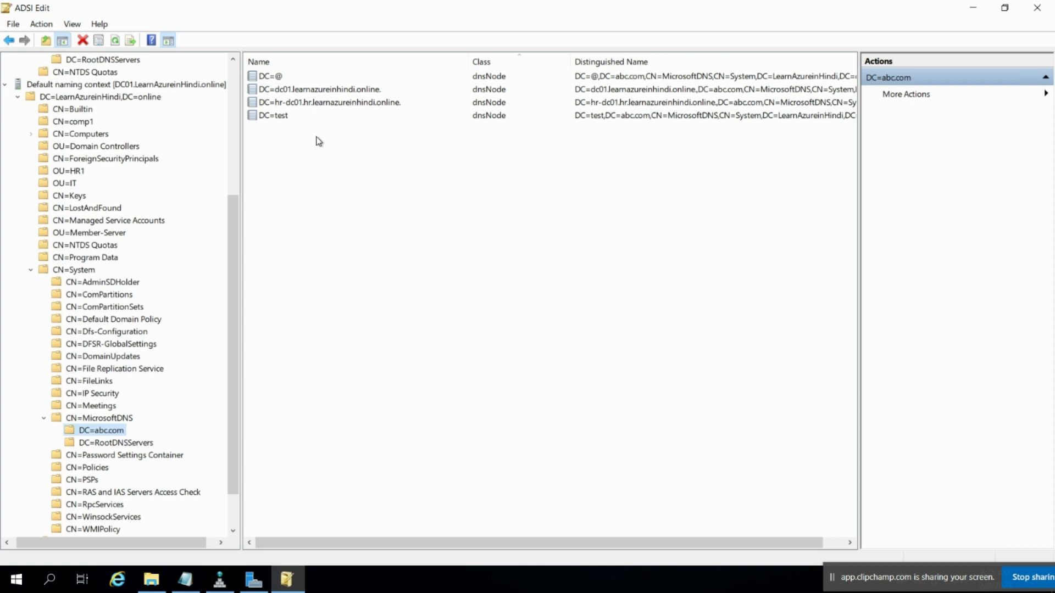
In DNS Manager, set abc.com's replication scope to all DNS servers running on domain controllers in this domain and apply it
left_click(220, 580)
right_click(401, 202)
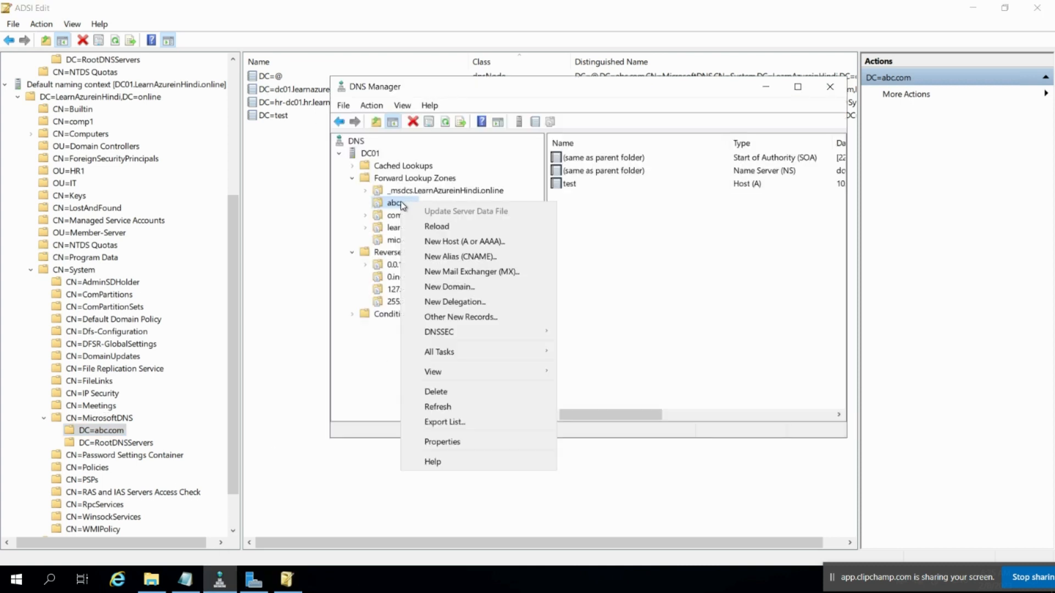
left_click(459, 442)
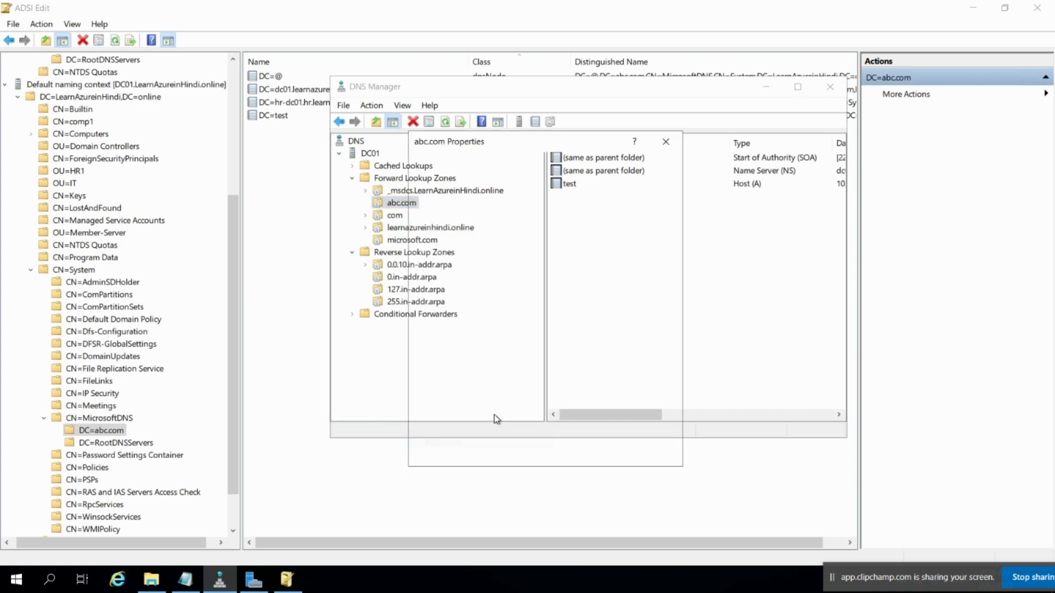
left_click(637, 243)
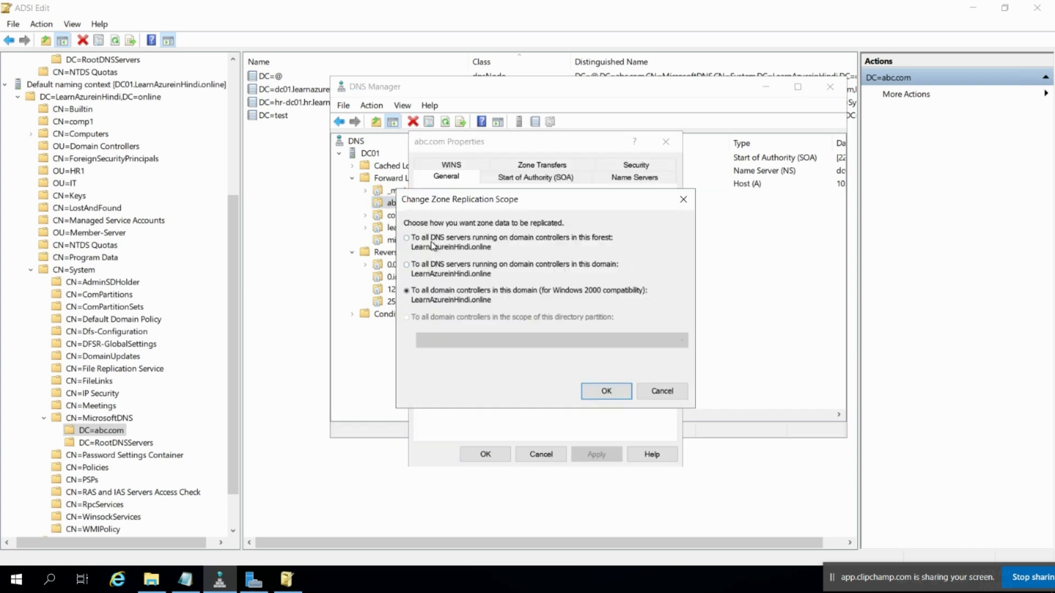
left_click(612, 384)
left_click(580, 398)
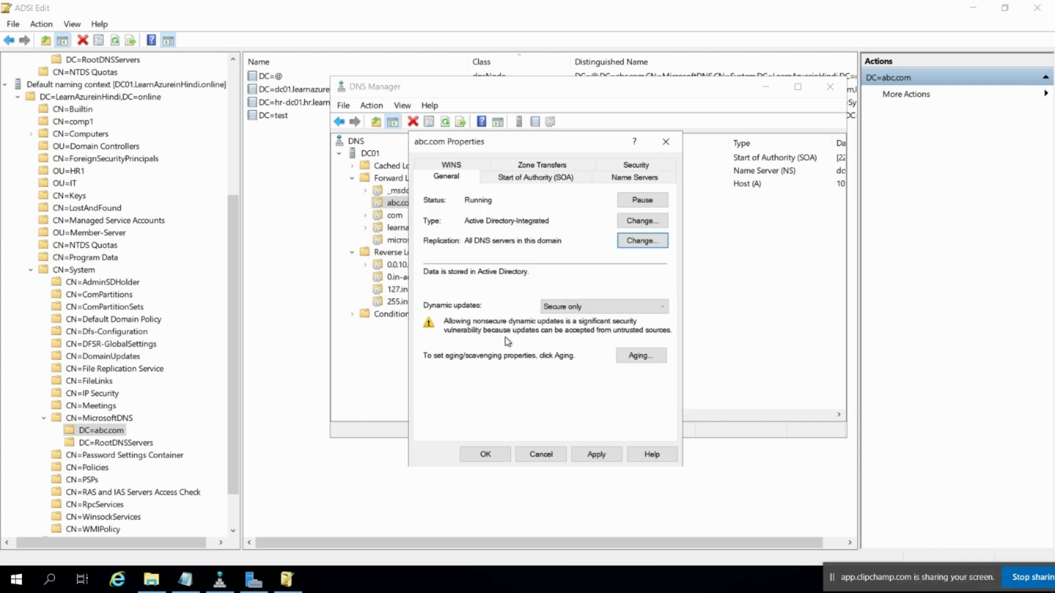
left_click(596, 456)
left_click(485, 455)
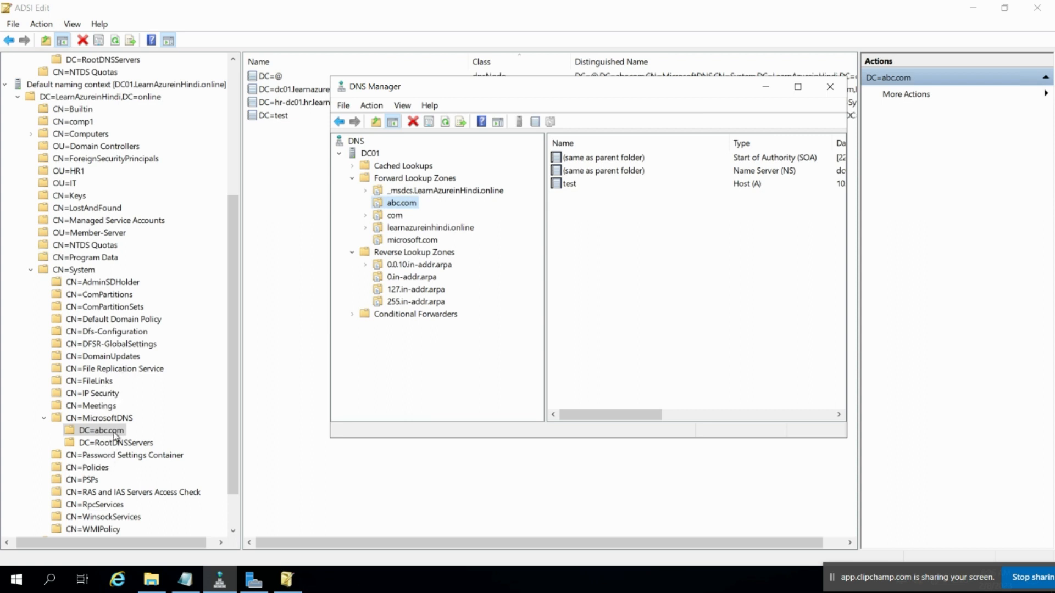
In ADSI Edit, refresh DC=abc.com and its parent CN=MicrosoftDNS under CN=System to check whether the zone is still stored there
left_click(113, 42)
left_click(589, 396)
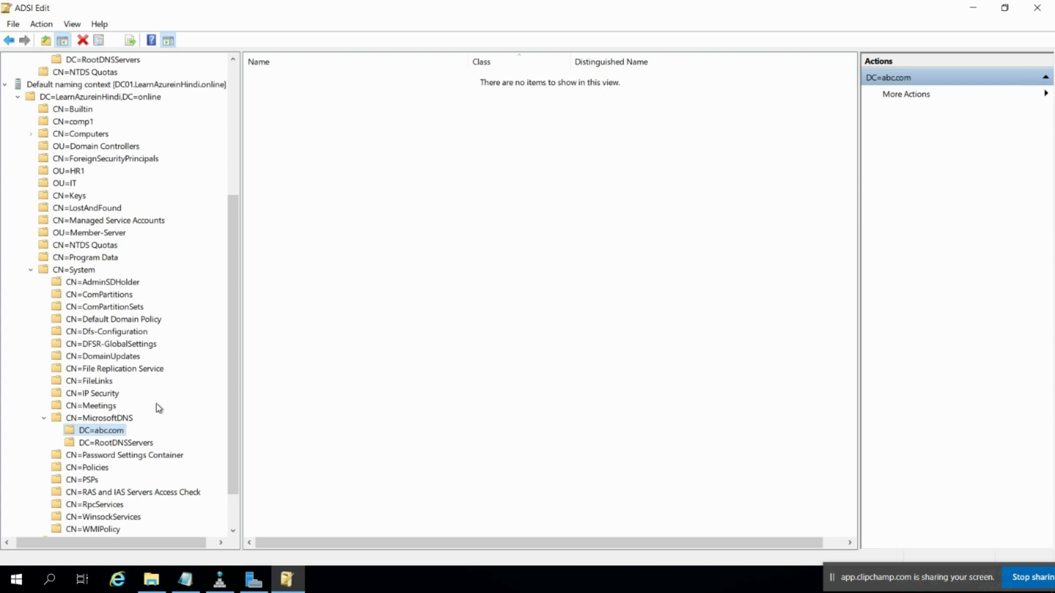
left_click(117, 418)
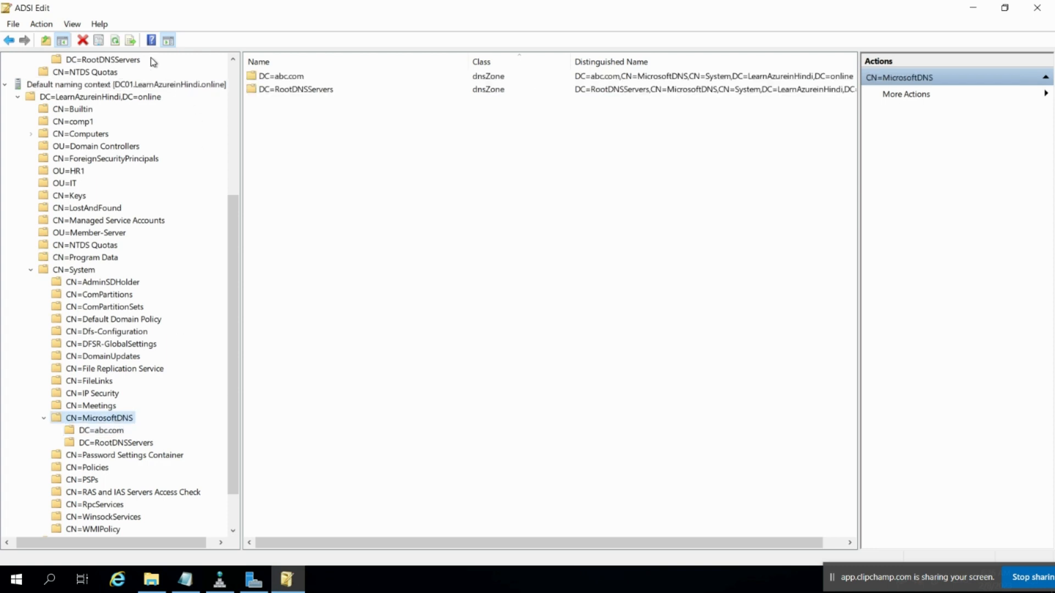
left_click(115, 42)
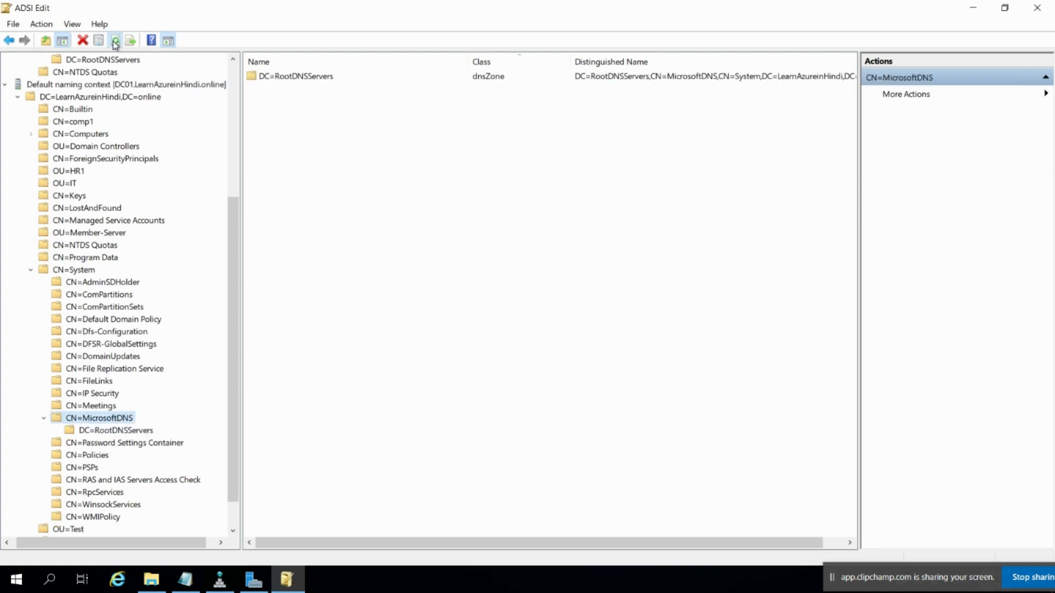
View the DC=abc.com records under CN=MicrosoftDNS in ForestDNSzones, then view the learnazureinhindi.online zone in DNS Manager
left_click(233, 91)
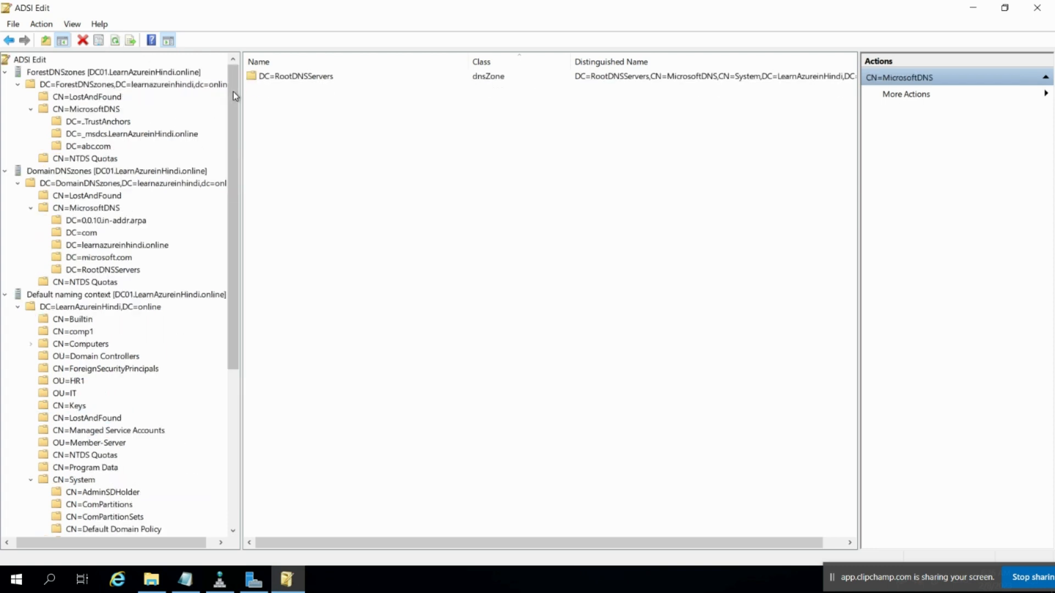
left_click(94, 146)
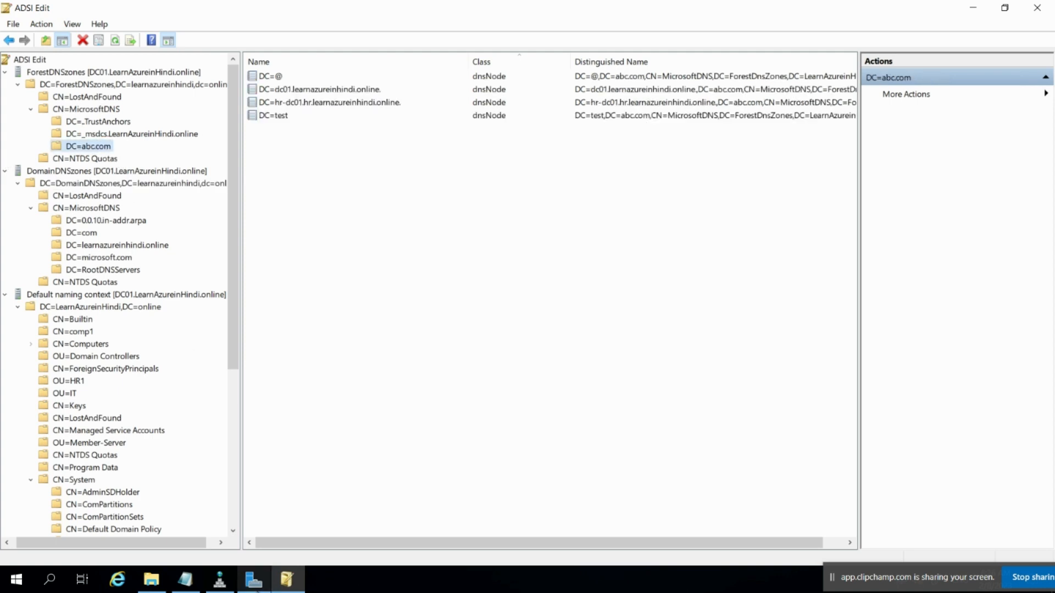
left_click(219, 582)
left_click(415, 229)
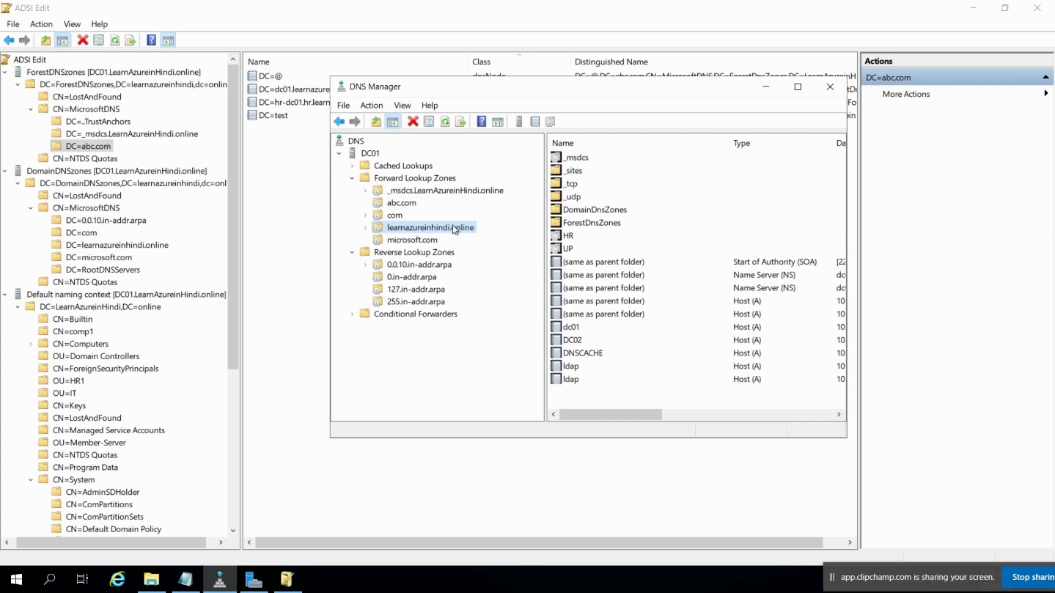
left_click(765, 87)
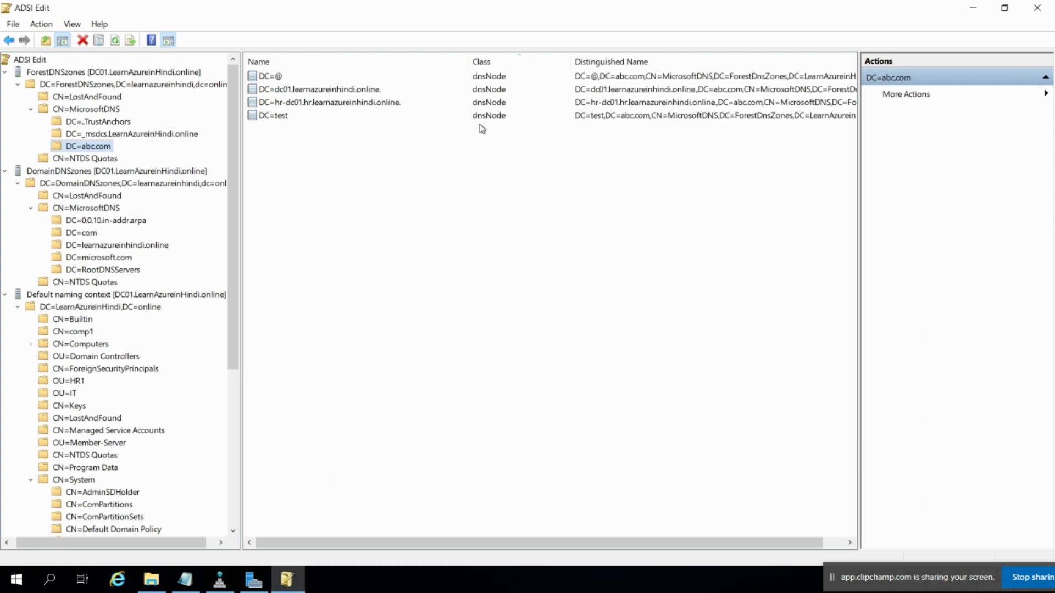
In ADSI Edit, refresh DC=abc.com under ForestDNSzones and reselect it to check whether the zone's records are still stored there
left_click(115, 41)
left_click(615, 390)
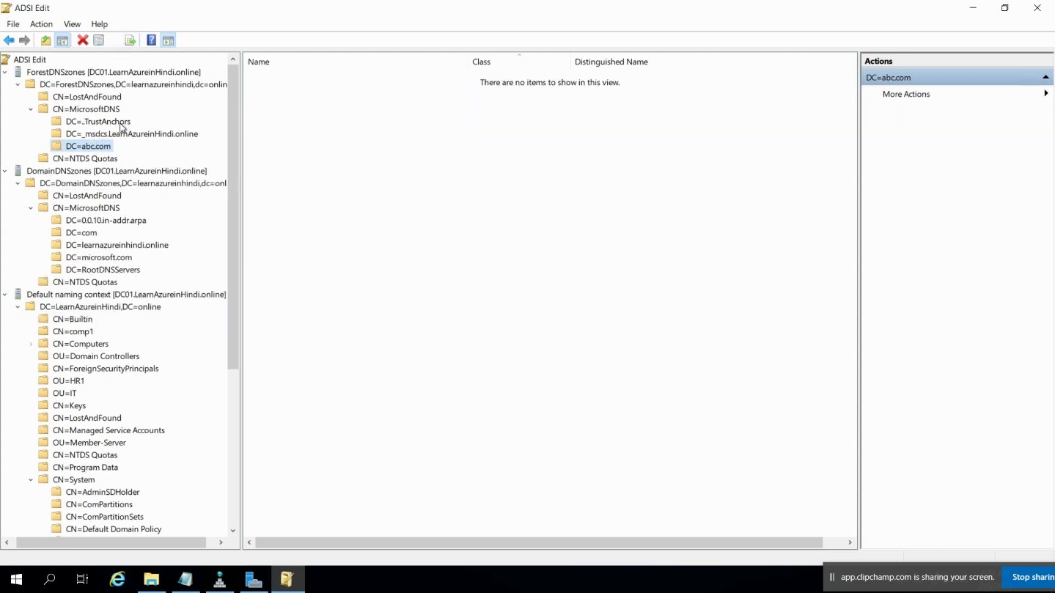
left_click(100, 134)
left_click(97, 147)
In DNS Manager, view DC01's contents and the records of its learnazureinhindi.online and abc.com forward lookup zones
left_click(219, 580)
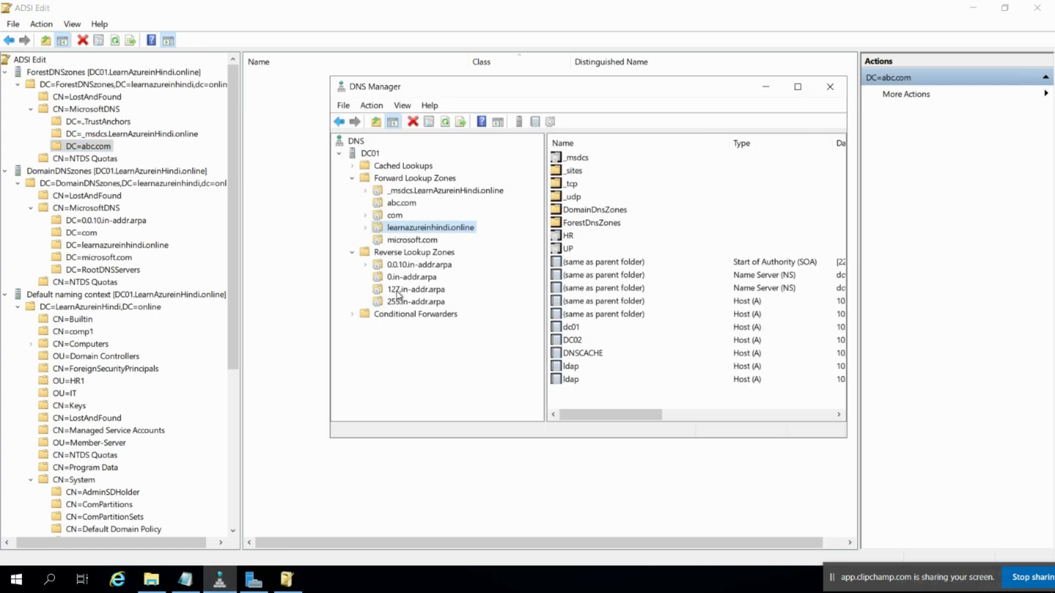
left_click(798, 86)
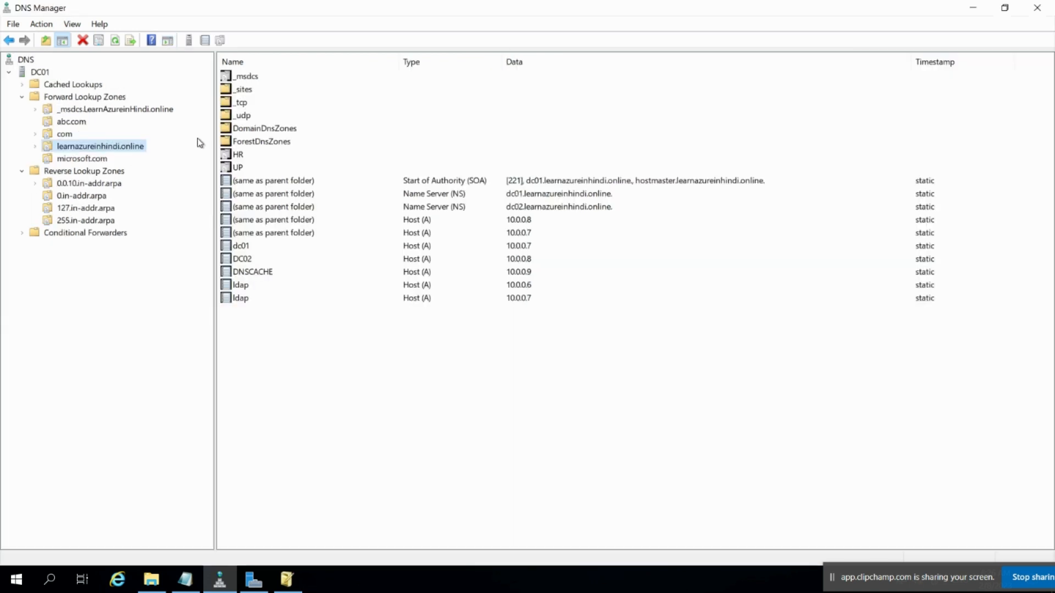
left_click(39, 73)
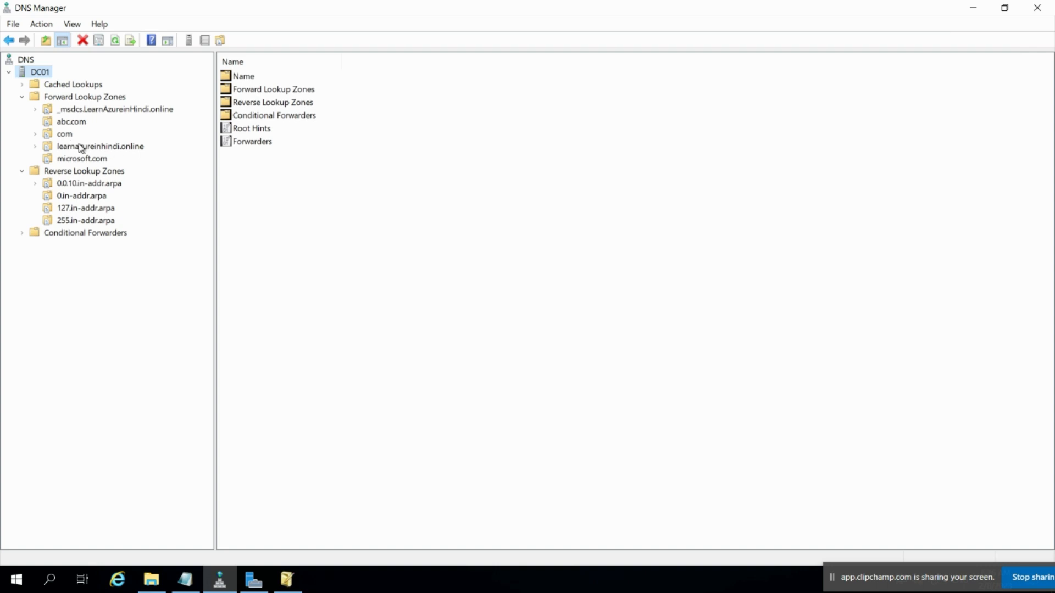
left_click(135, 149)
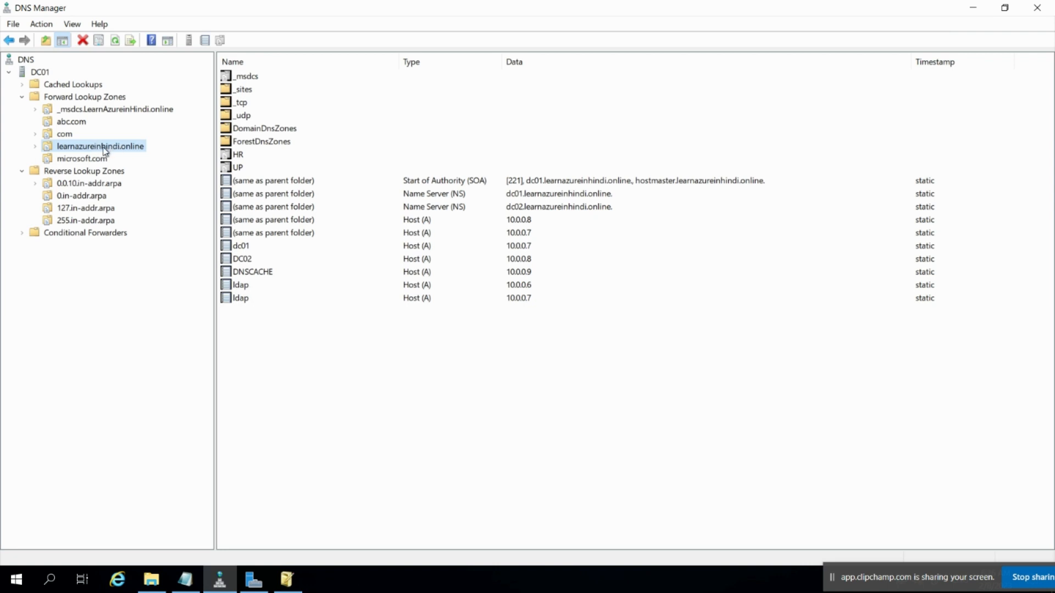
left_click(76, 124)
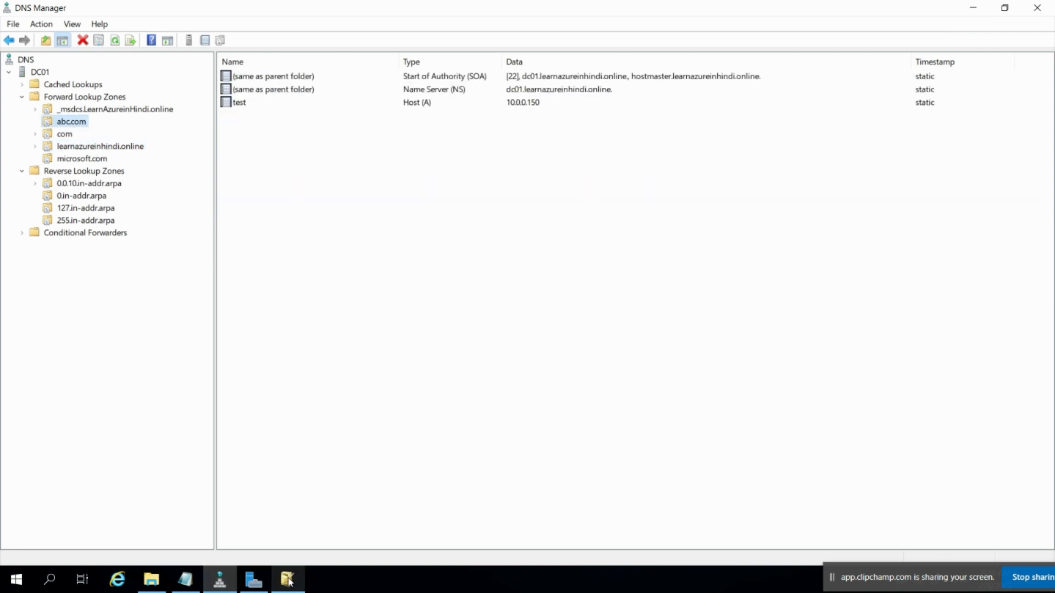
Set abc.com's replication scope to all DNS servers running on domain controllers in this forest and apply it
right_click(77, 128)
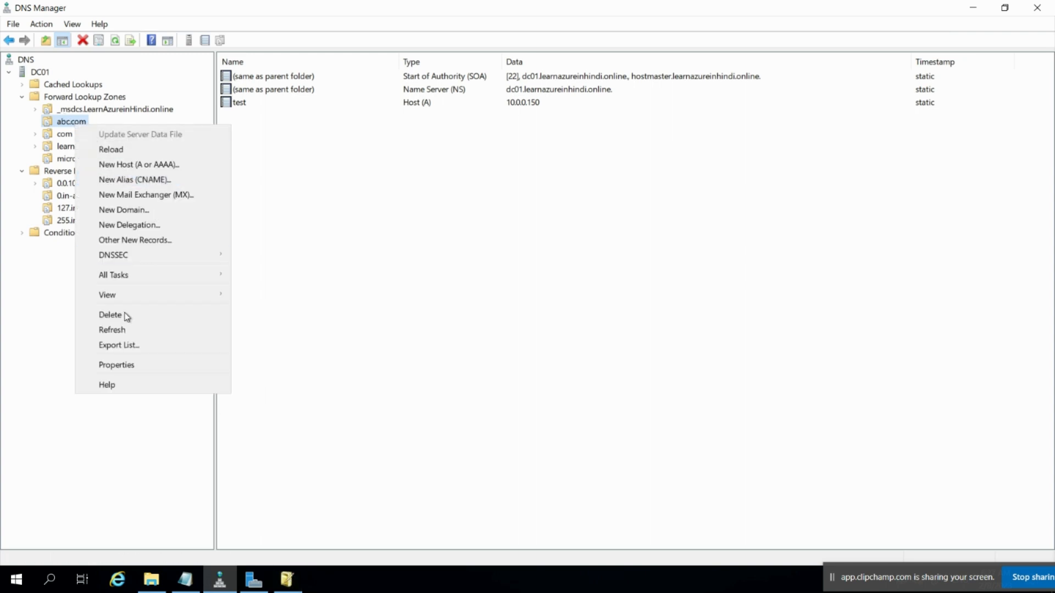
left_click(123, 365)
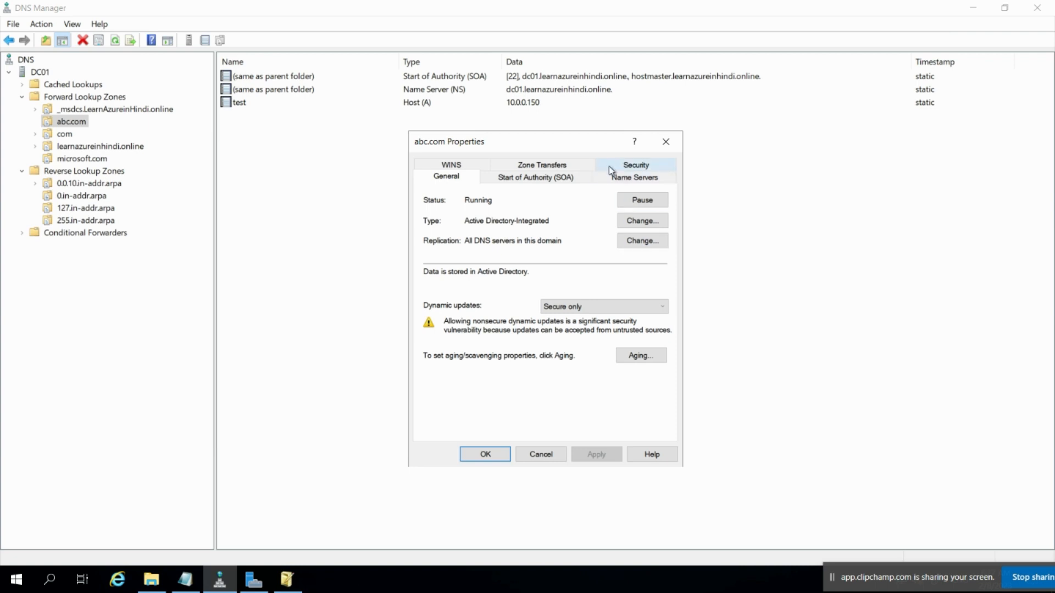
left_click(632, 245)
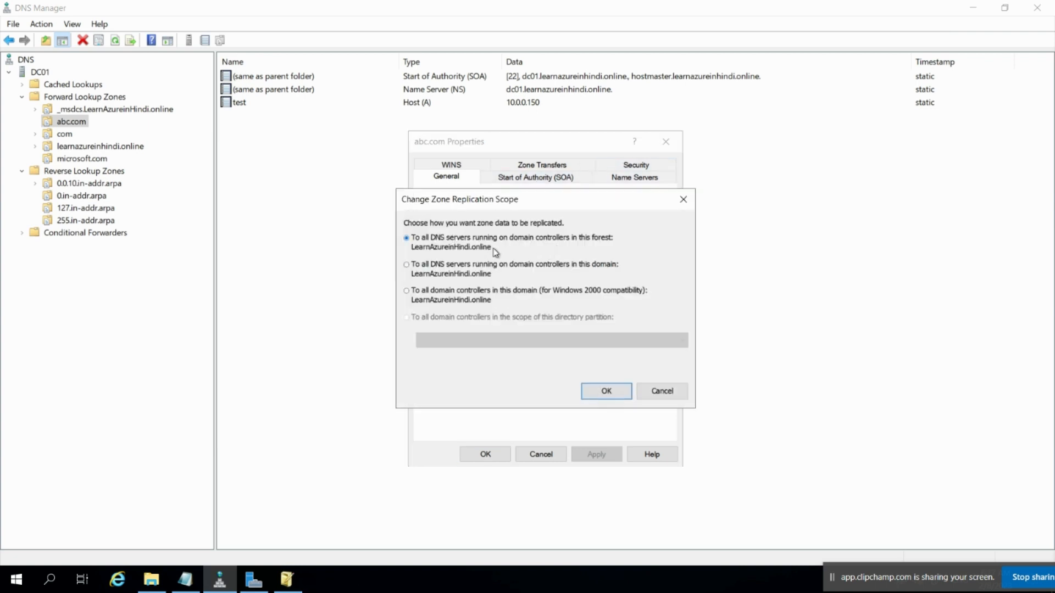
left_click(605, 391)
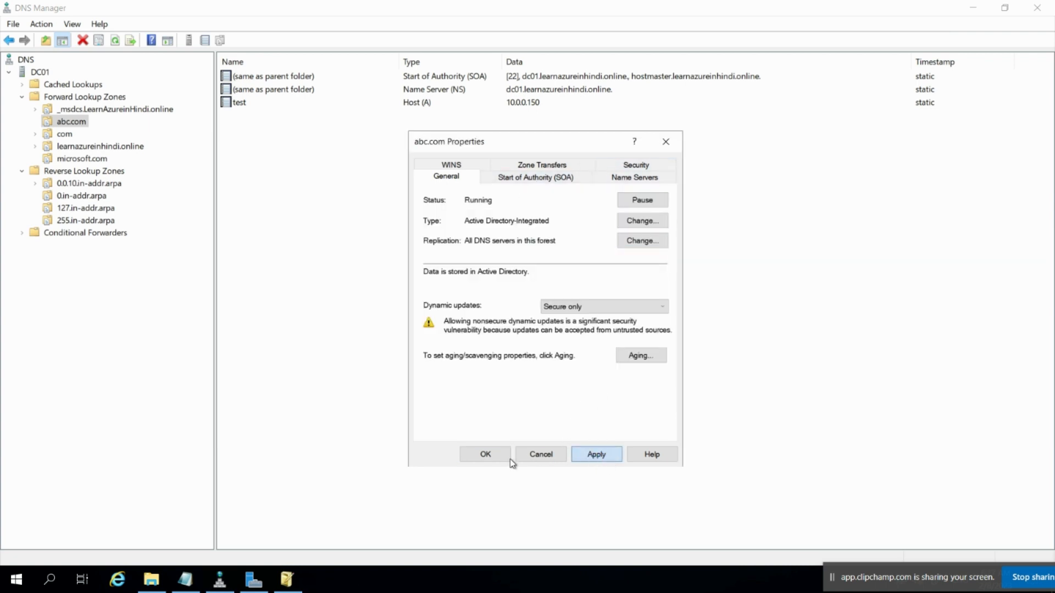
left_click(489, 460)
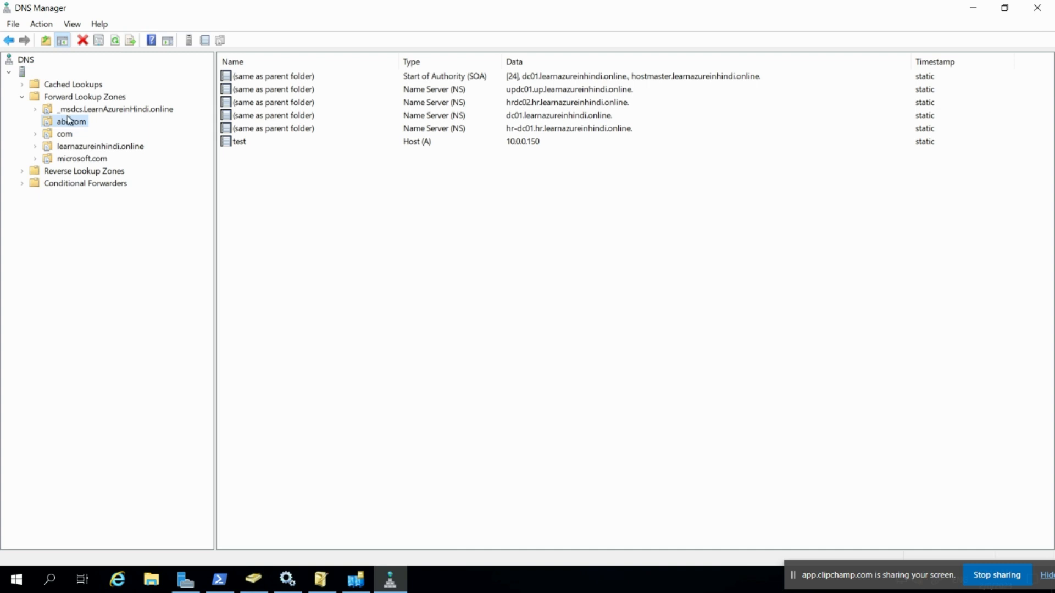
Connect DNS Manager to the DNS server running on UPDC01.UP.LearnAzureinHindi.online
right_click(26, 59)
left_click(106, 70)
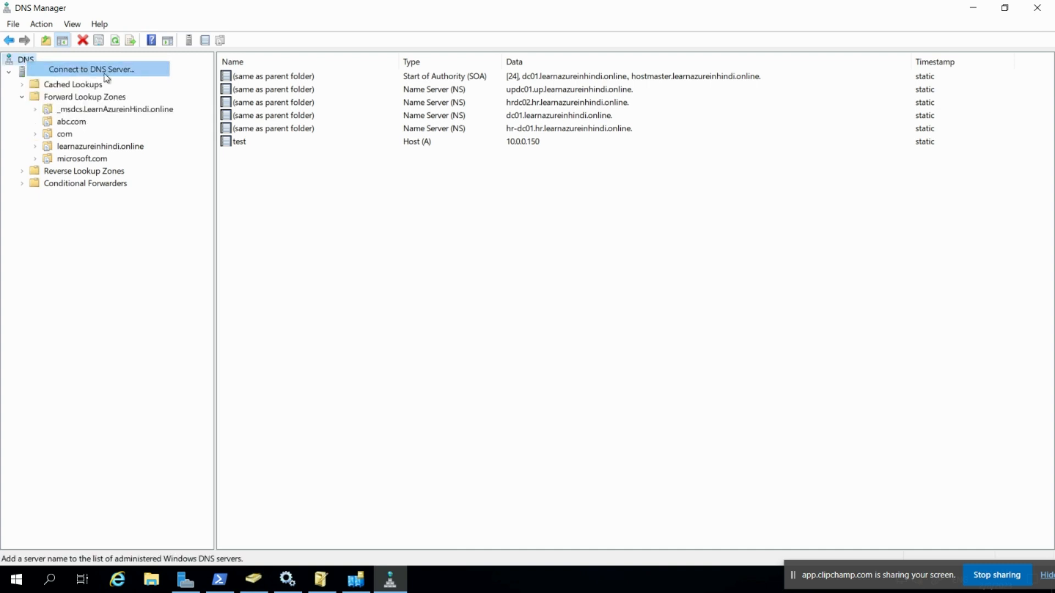
left_click(464, 272)
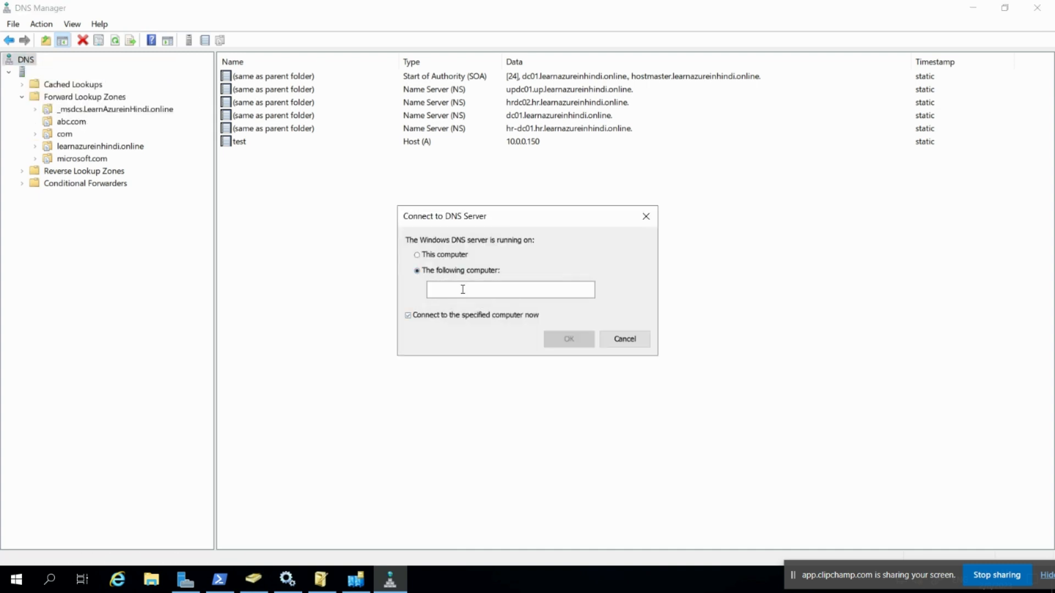
left_click(462, 290)
type("UPDC01.UP.LearnAzureinHindi.online")
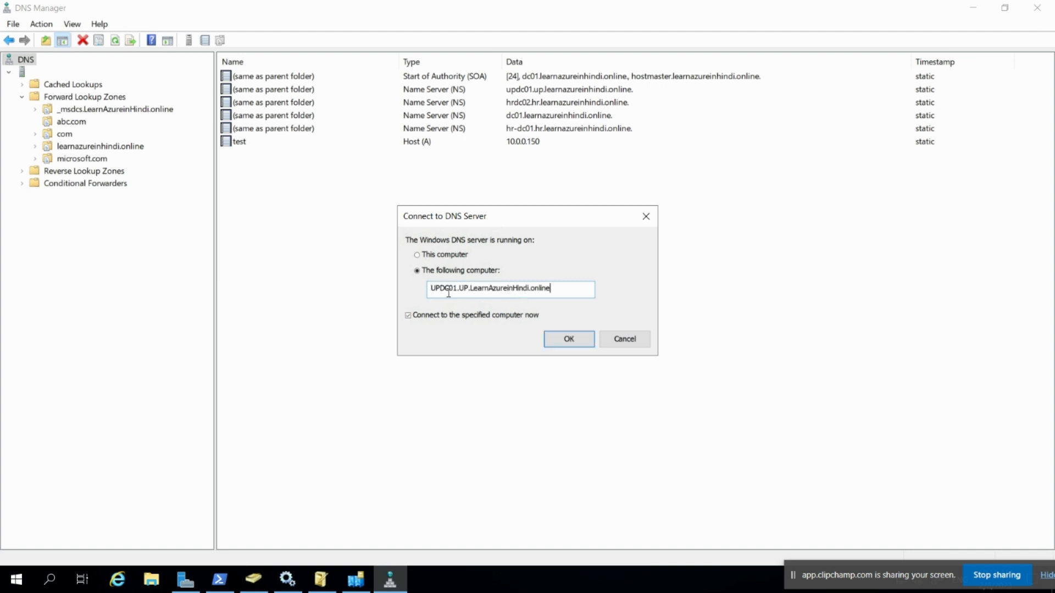
left_click(569, 341)
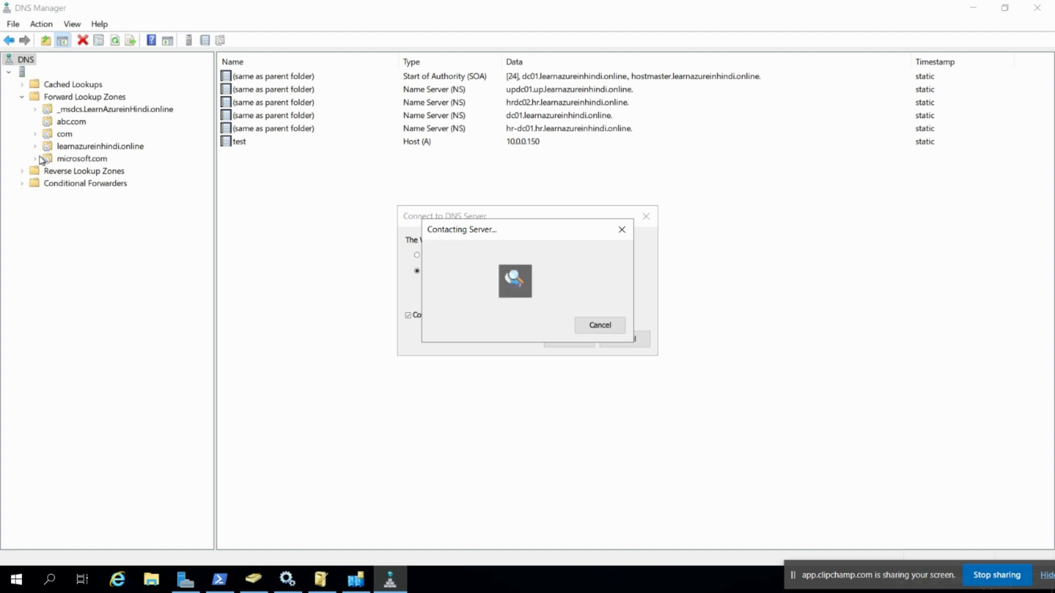
Expand the UPDC01 server and look for abc.com among its forward lookup zones
left_click(28, 198)
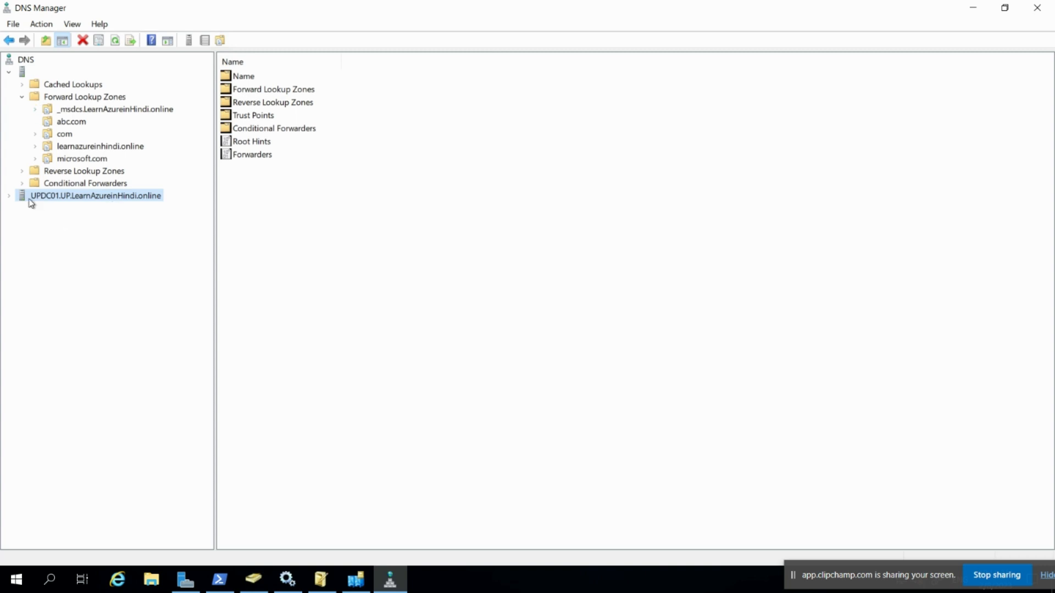
left_click(10, 196)
left_click(69, 221)
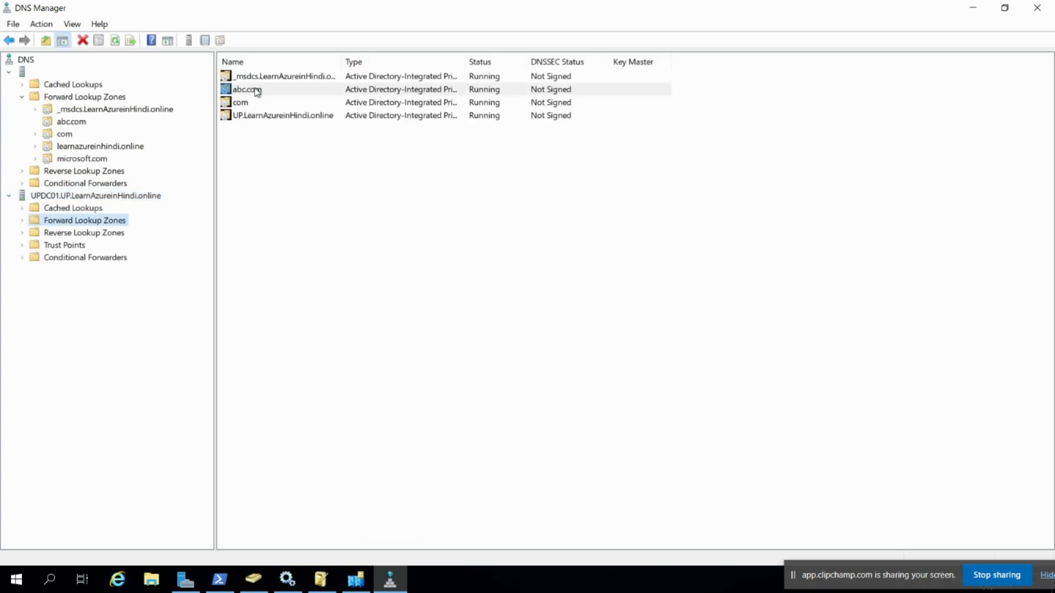
left_click(258, 91)
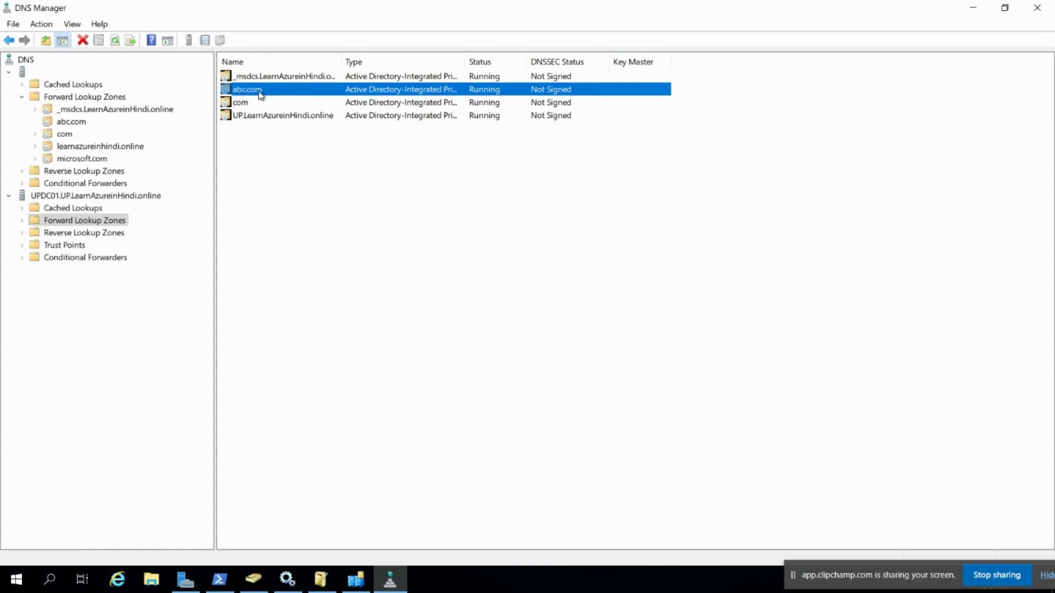
Set the replication scope of learnazureinhindi.online to all DNS servers running on domain controllers in this forest and apply it
left_click(96, 147)
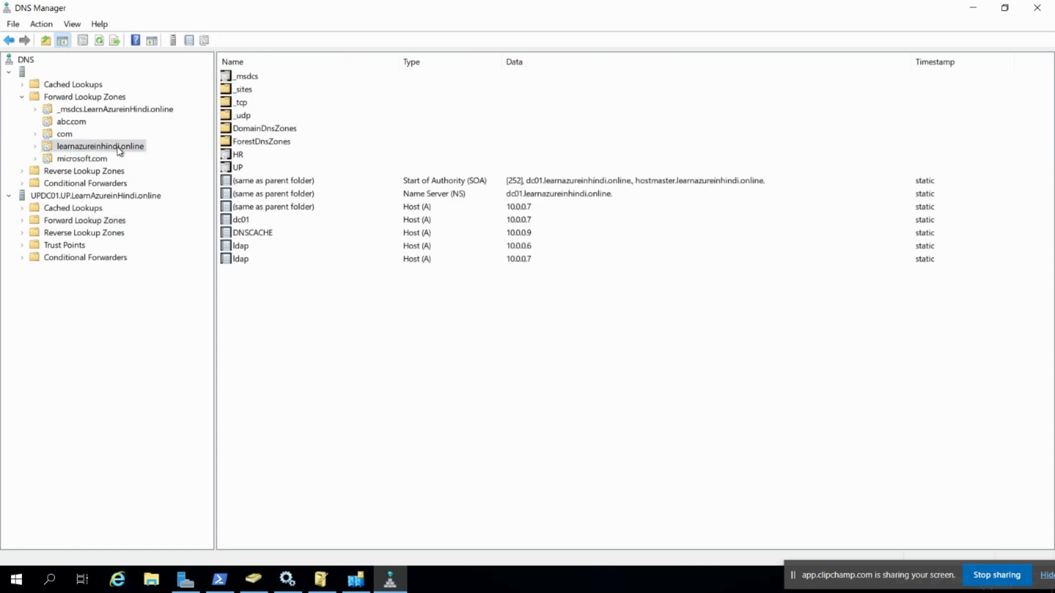
right_click(122, 149)
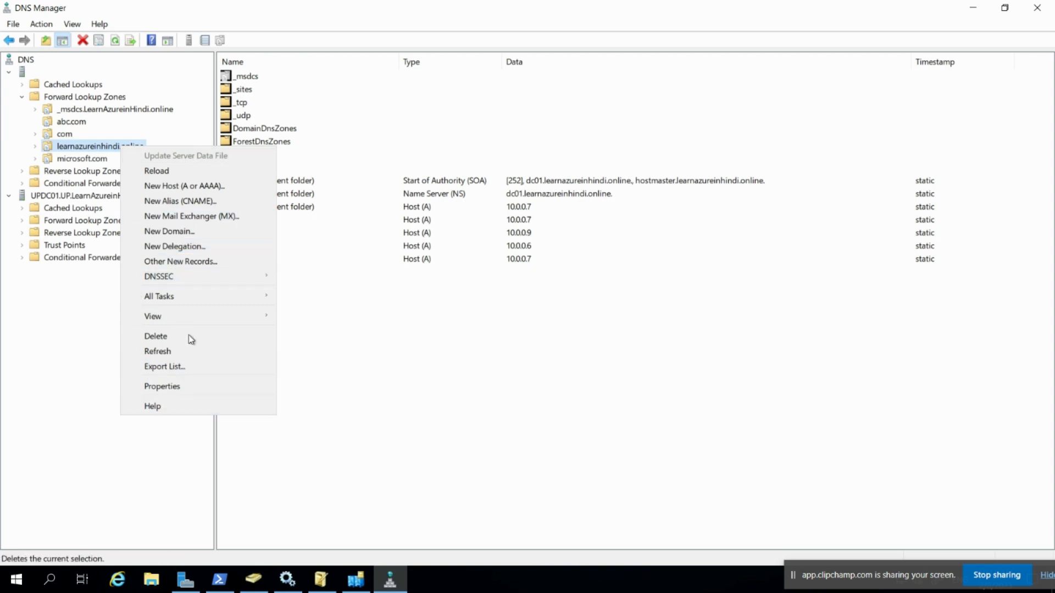
left_click(200, 393)
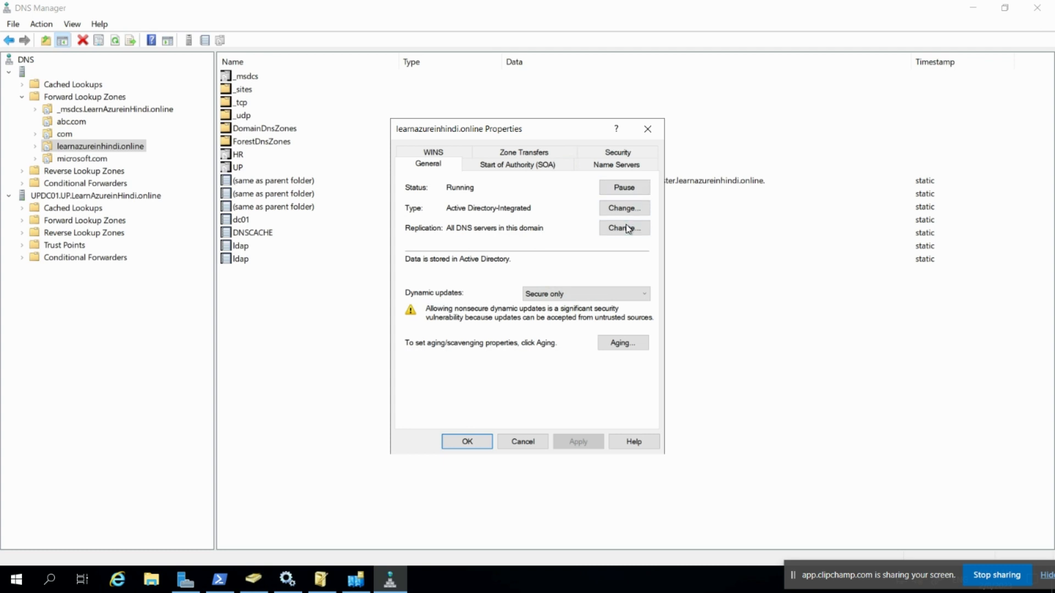
left_click(641, 233)
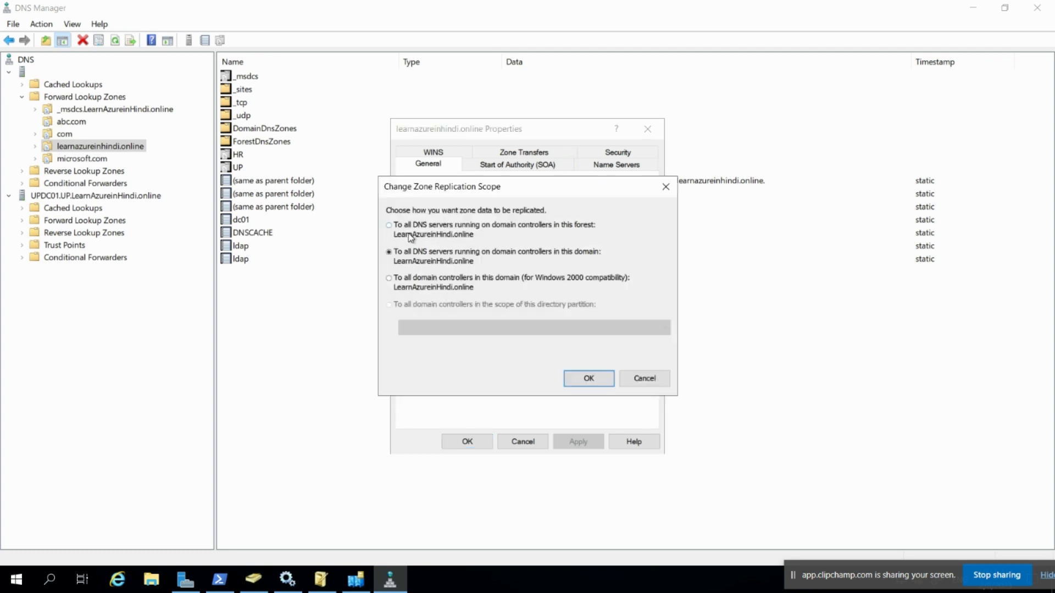
left_click(591, 378)
left_click(559, 441)
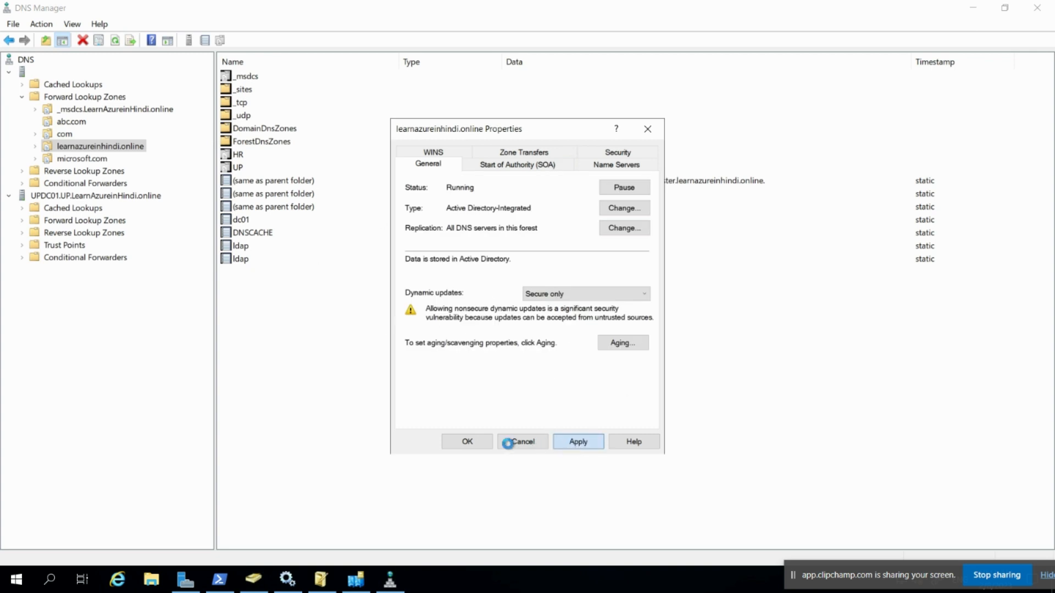
left_click(475, 446)
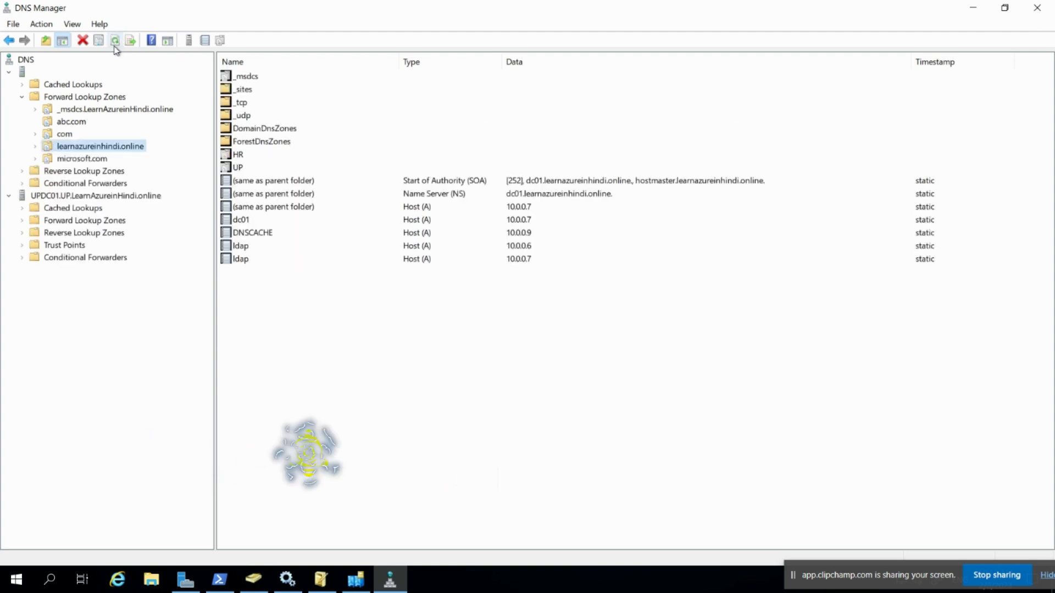
Expand and refresh UPDC01's forward lookup zones, checking its UP.LearnAzureinHindi.online and _msdcs zones for replicated data
double_click(69, 222)
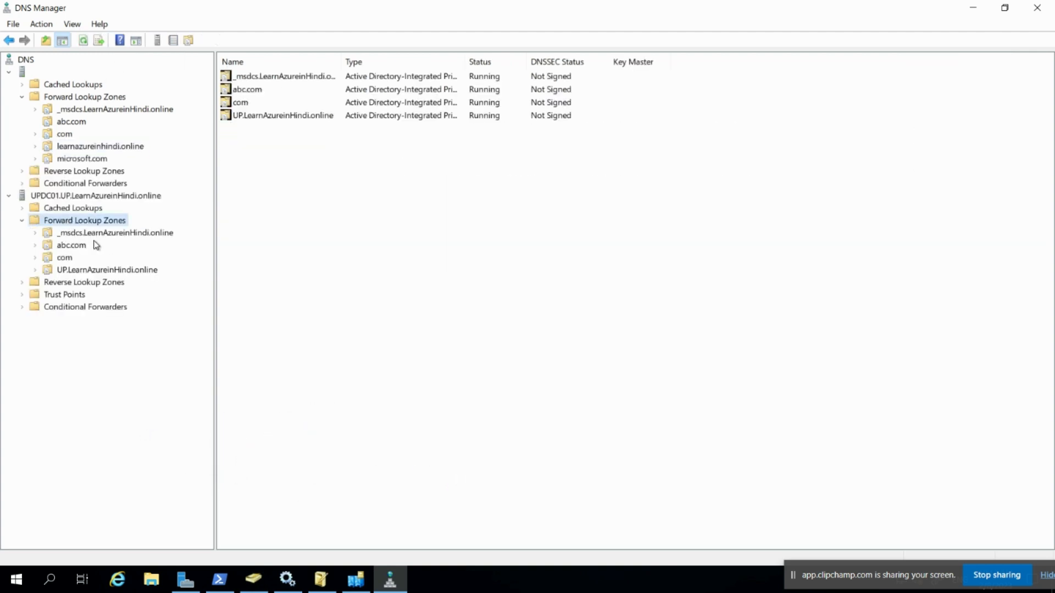
left_click(82, 42)
left_click(83, 271)
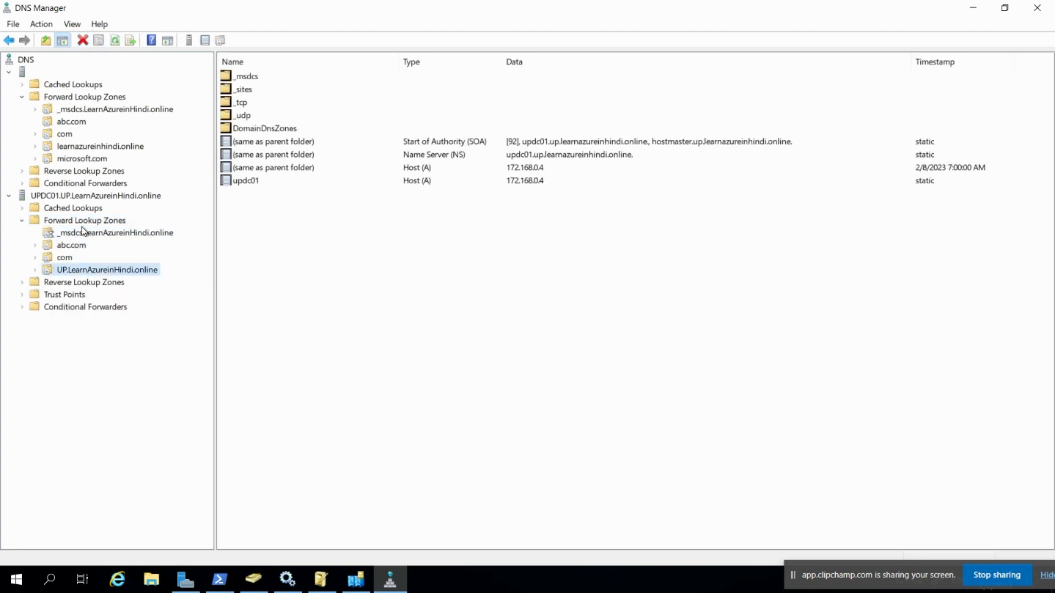
left_click(82, 222)
key("Down")
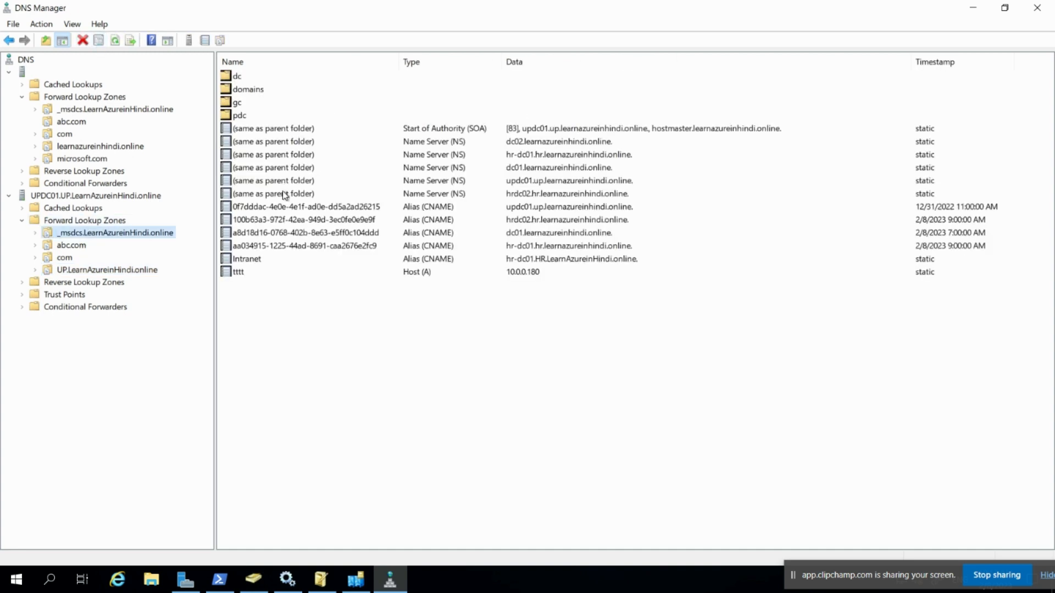
right_click(362, 394)
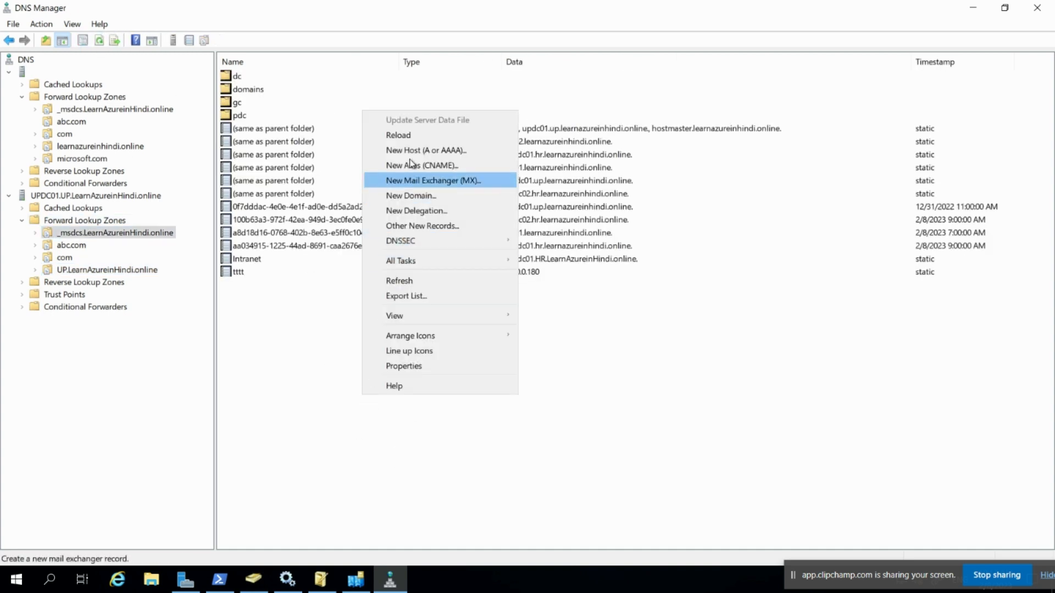
left_click(412, 281)
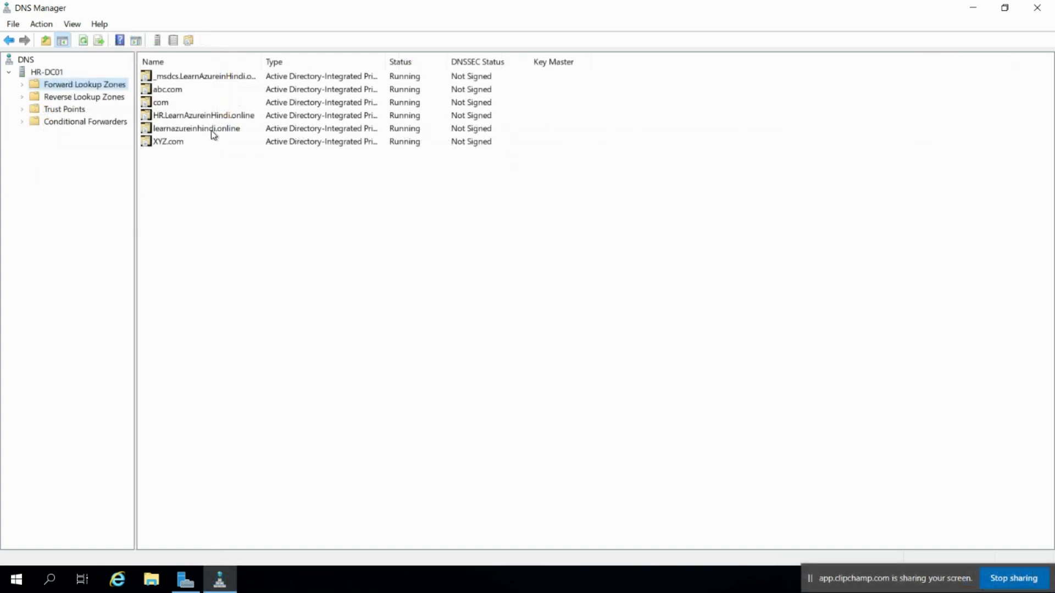
Select learnazureinhindi.online in HR-DC01's forward lookup zones, then leave the remote session and switch to the Domain Name Server presentation in PowerPoint
left_click(211, 130)
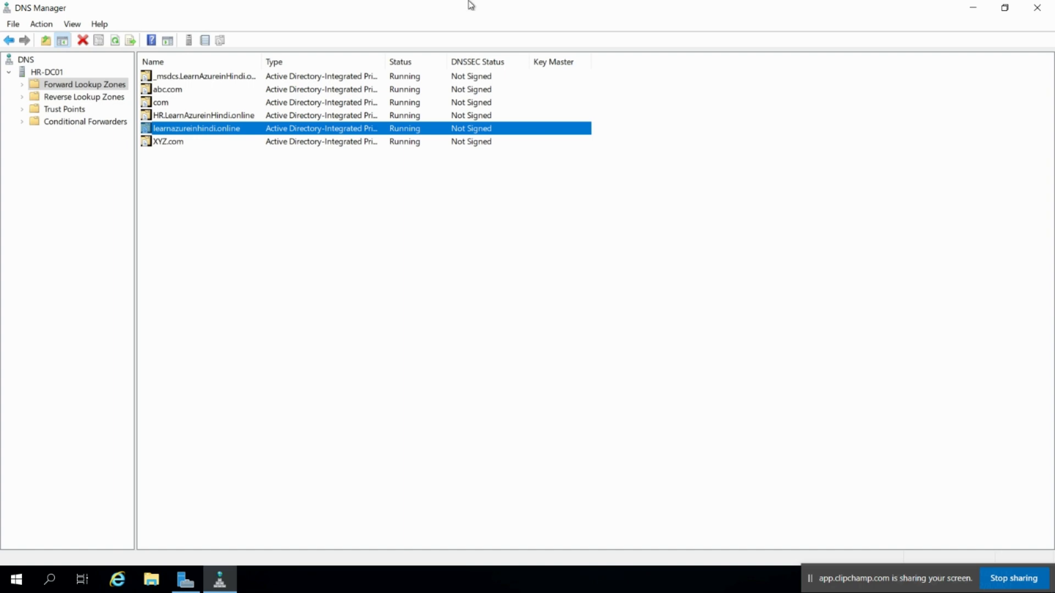
left_click(642, 7)
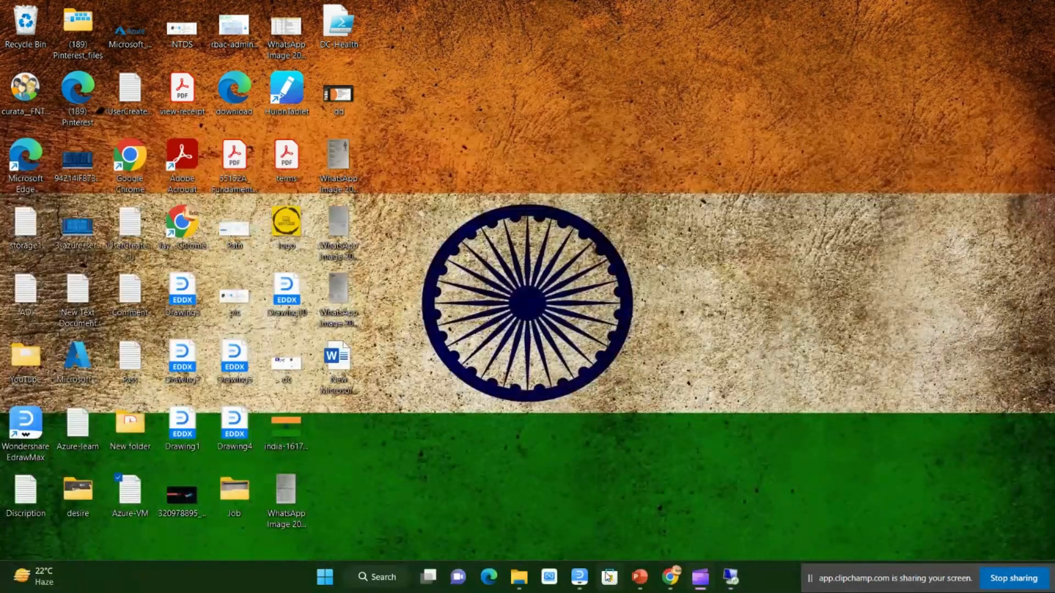
left_click(639, 577)
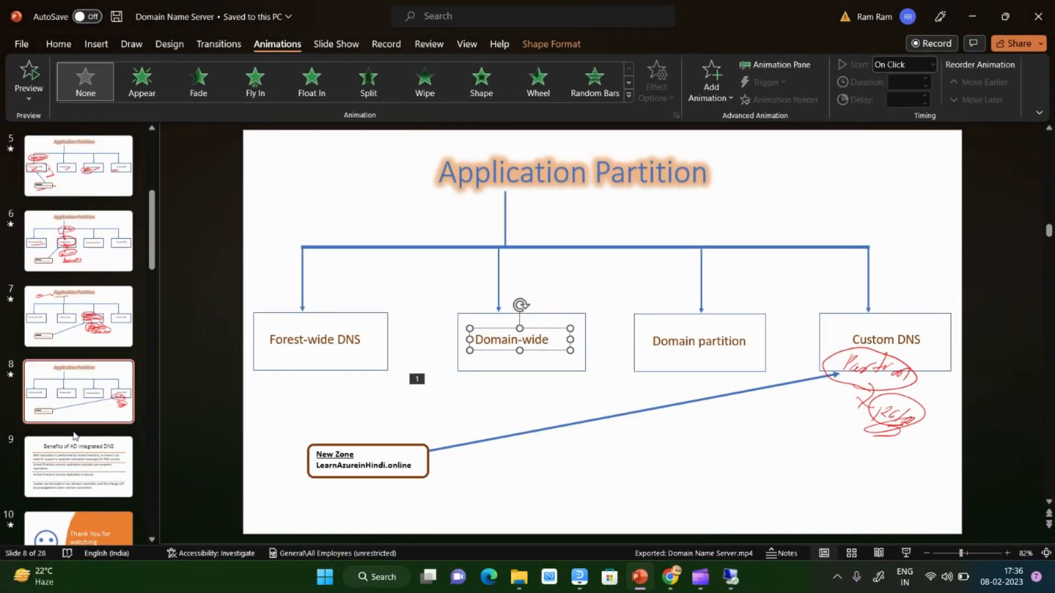